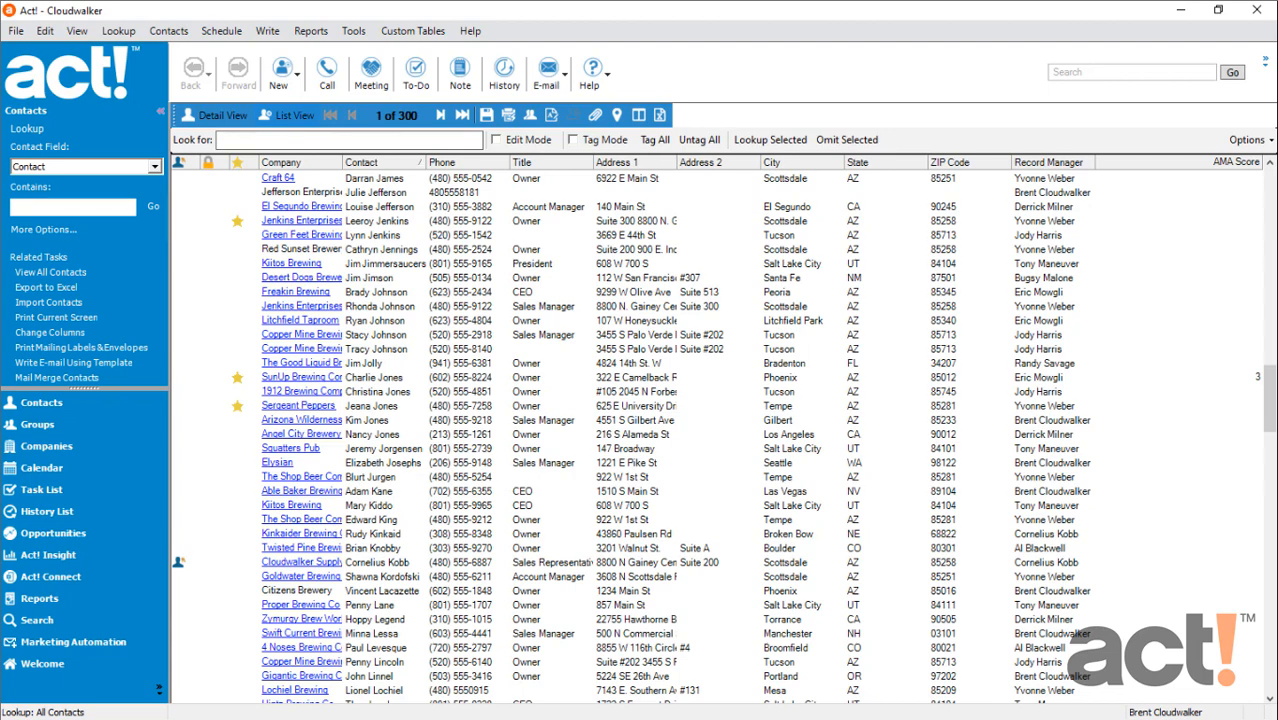
Create a new contact with the person's full name and the company Copper Mine Brewing Co
{"action": "left_click", "coordinate": [282, 76]}
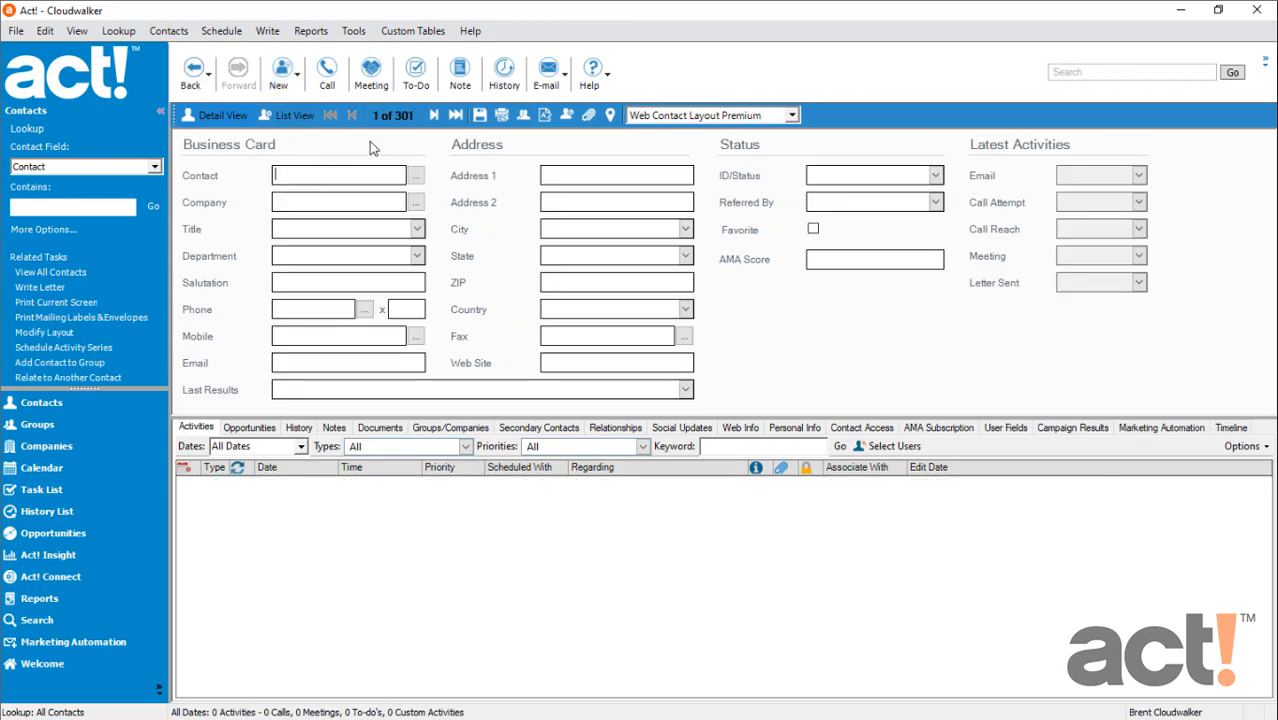
{"action": "key", "text": "Tab"}
{"action": "type", "text": "Copper Min"}
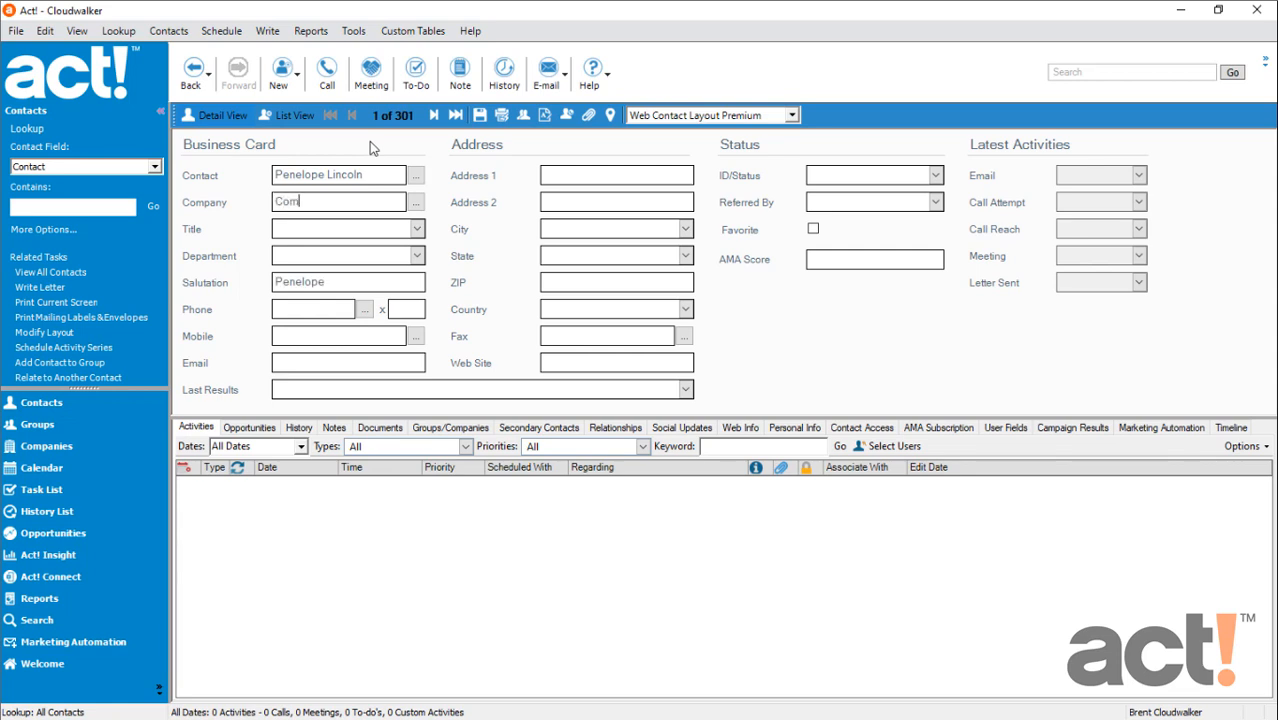
{"action": "type", "text": "e Brewing Co"}
Fill in the new contact's phone number and e-mail address, and save the record
{"action": "key", "text": "Tab"}
{"action": "key", "text": "Tab"}
{"action": "key", "text": "Tab"}
{"action": "key", "text": "Tab"}
{"action": "type", "text": "5205556140"}
{"action": "key", "text": "Tab"}
{"action": "key", "text": "Tab"}
{"action": "key", "text": "Tab"}
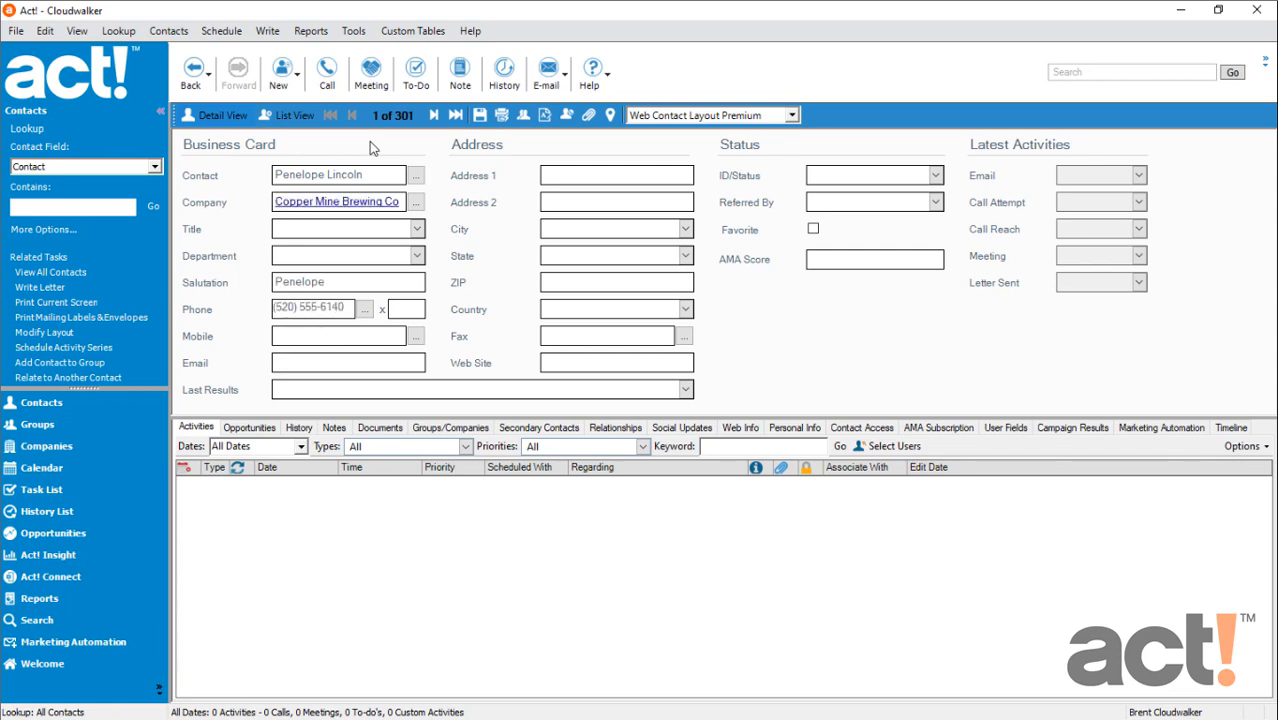
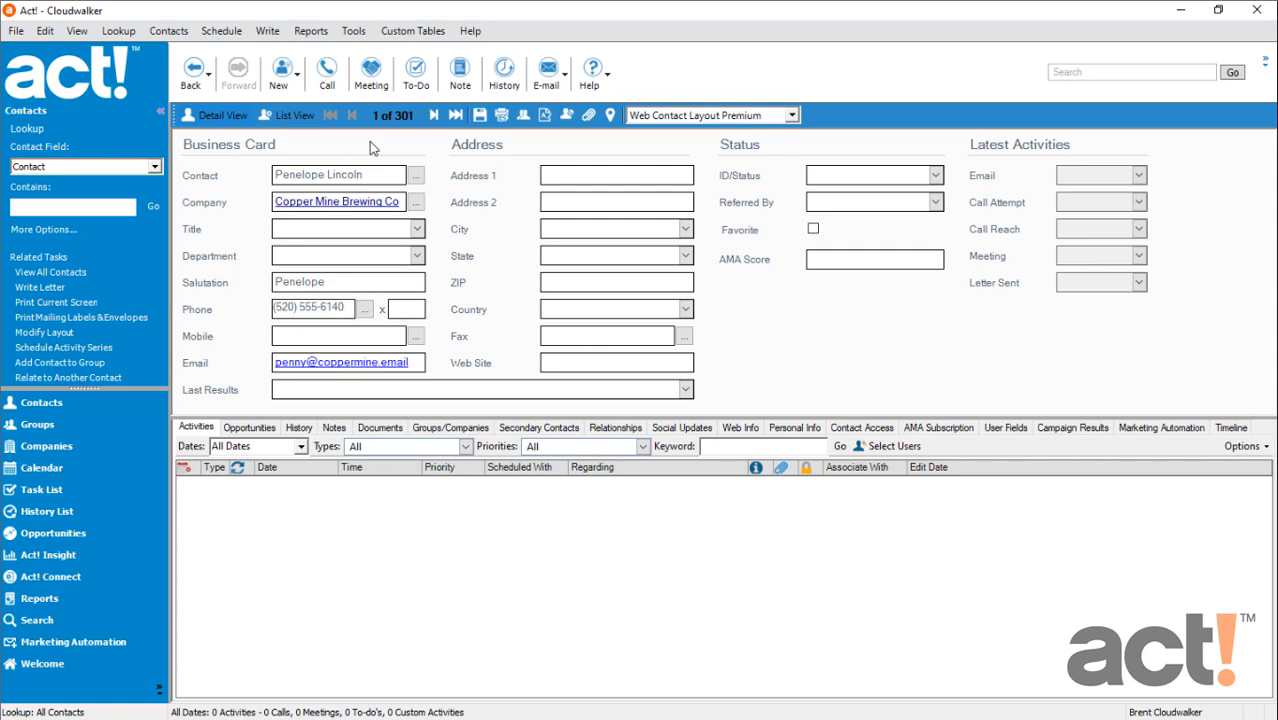
{"action": "left_click", "coordinate": [480, 116]}
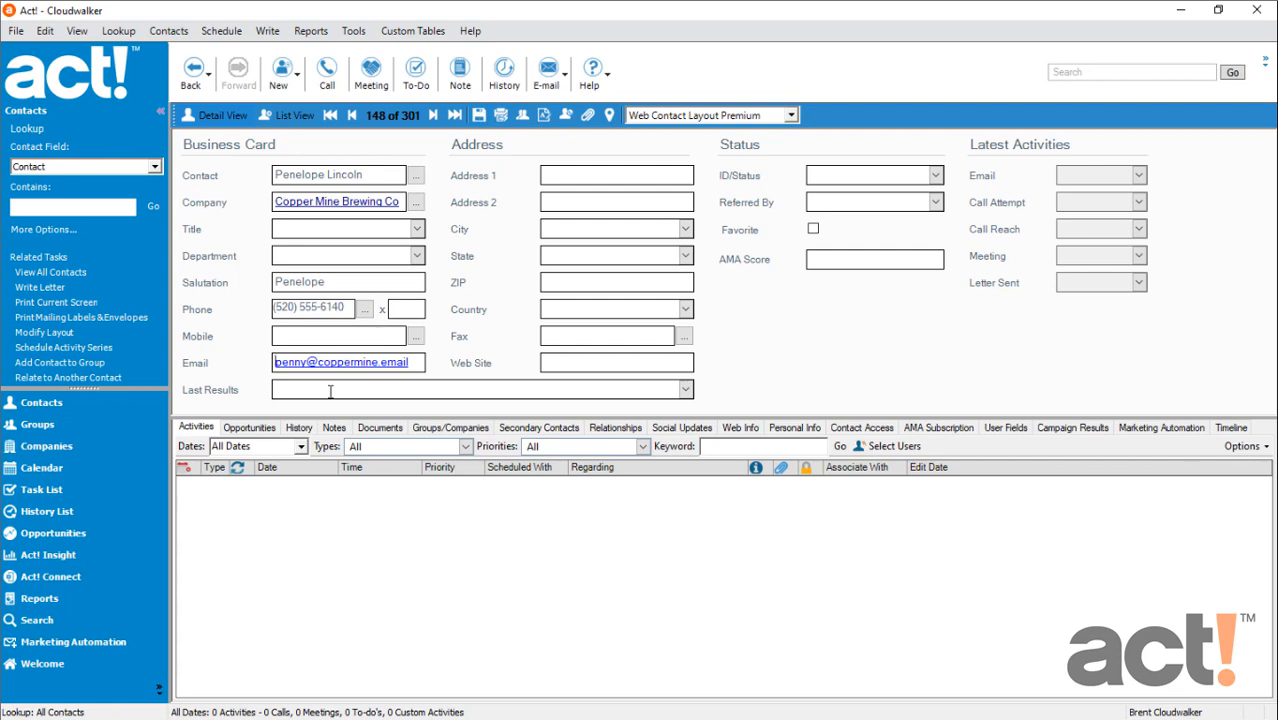
Start a new history entry for the contact as a Meeting dated 5/15/2021 at 12:00 PM
{"action": "left_click", "coordinate": [300, 428]}
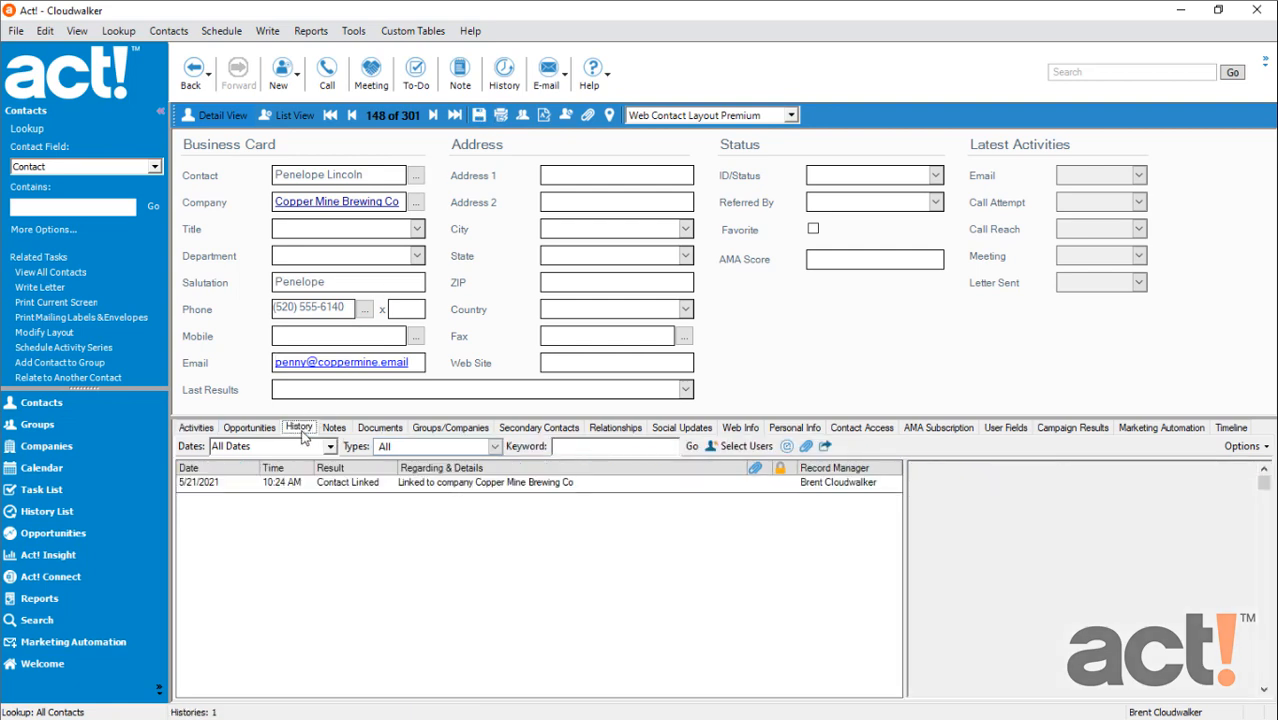
{"action": "left_click", "coordinate": [787, 447]}
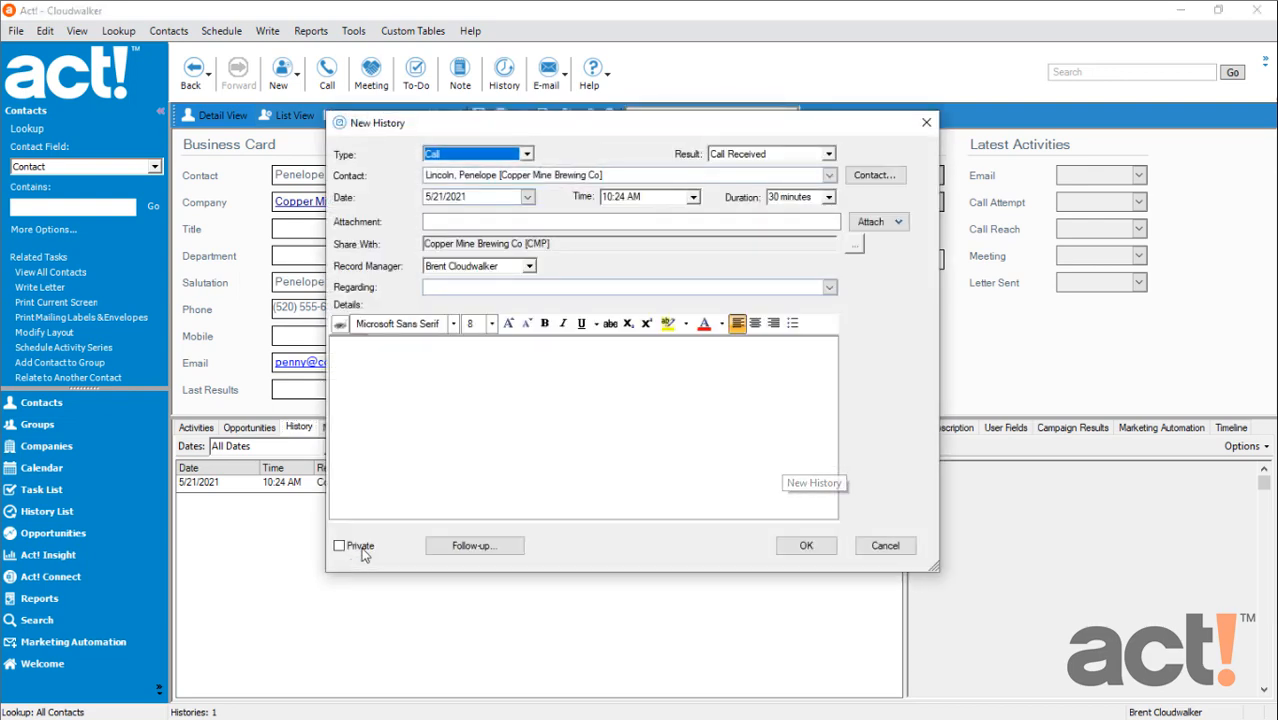
{"action": "left_click", "coordinate": [525, 157]}
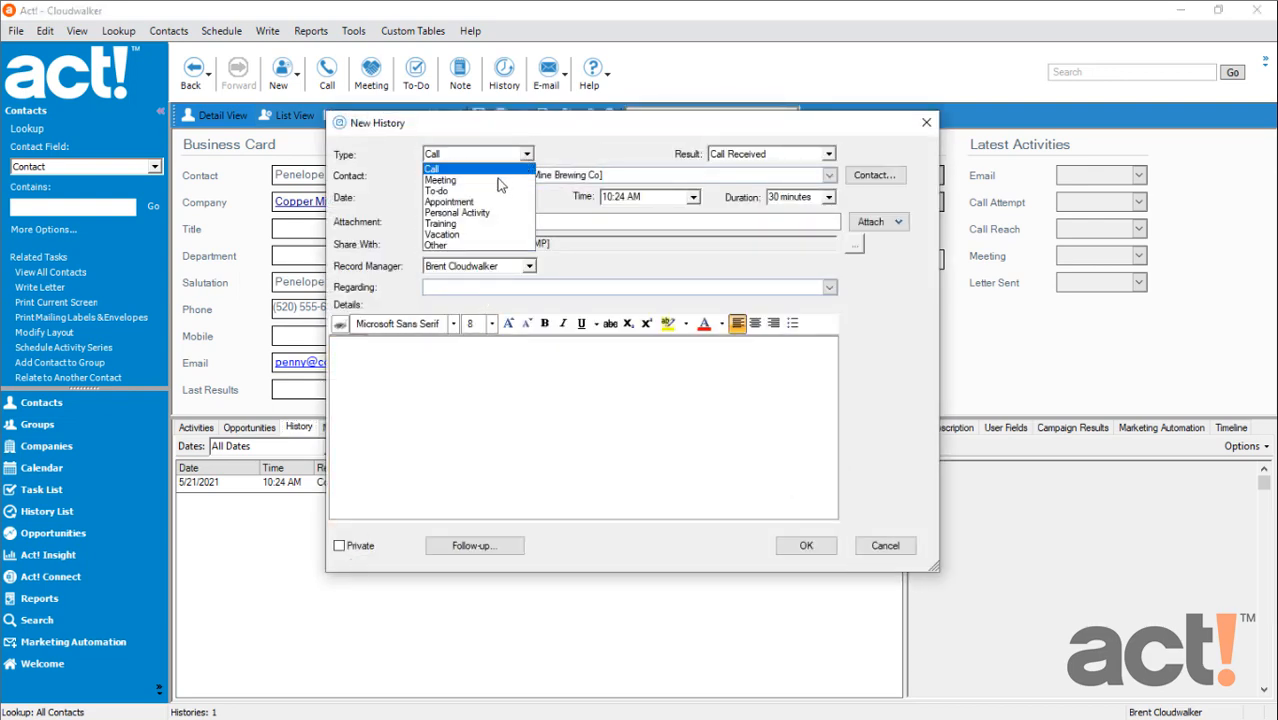
{"action": "left_click", "coordinate": [498, 181]}
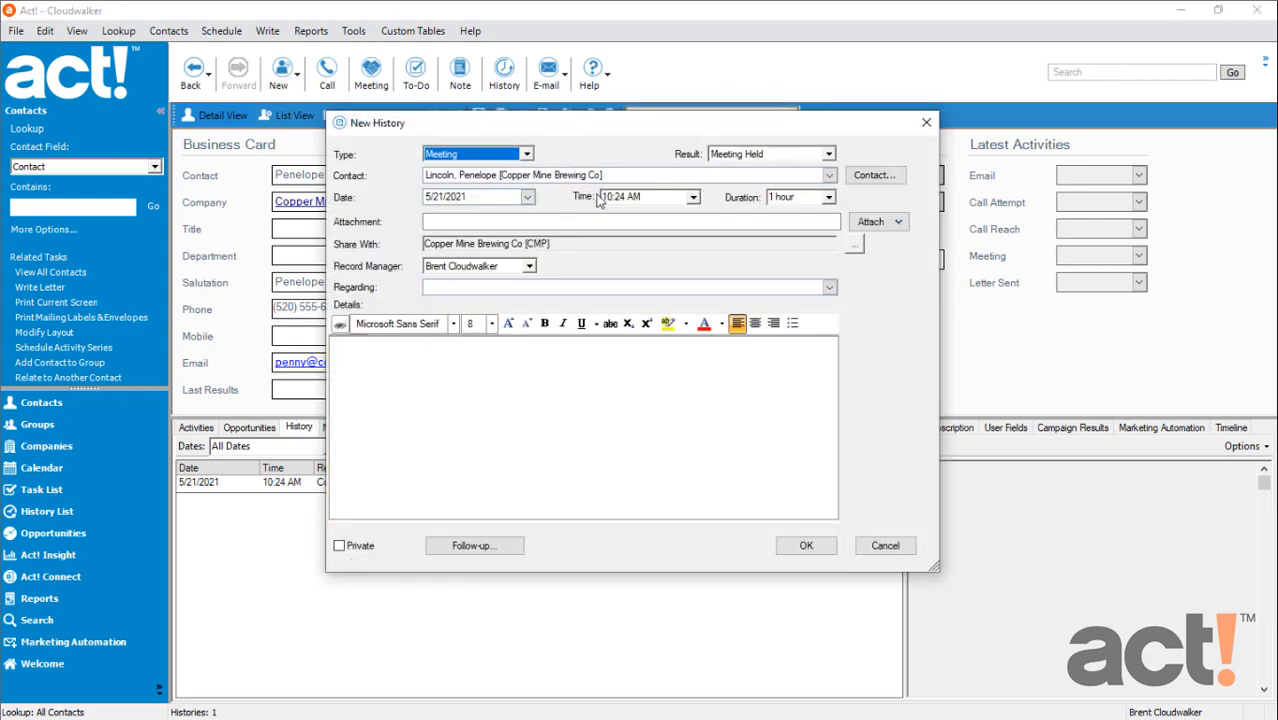
{"action": "left_click", "coordinate": [527, 197]}
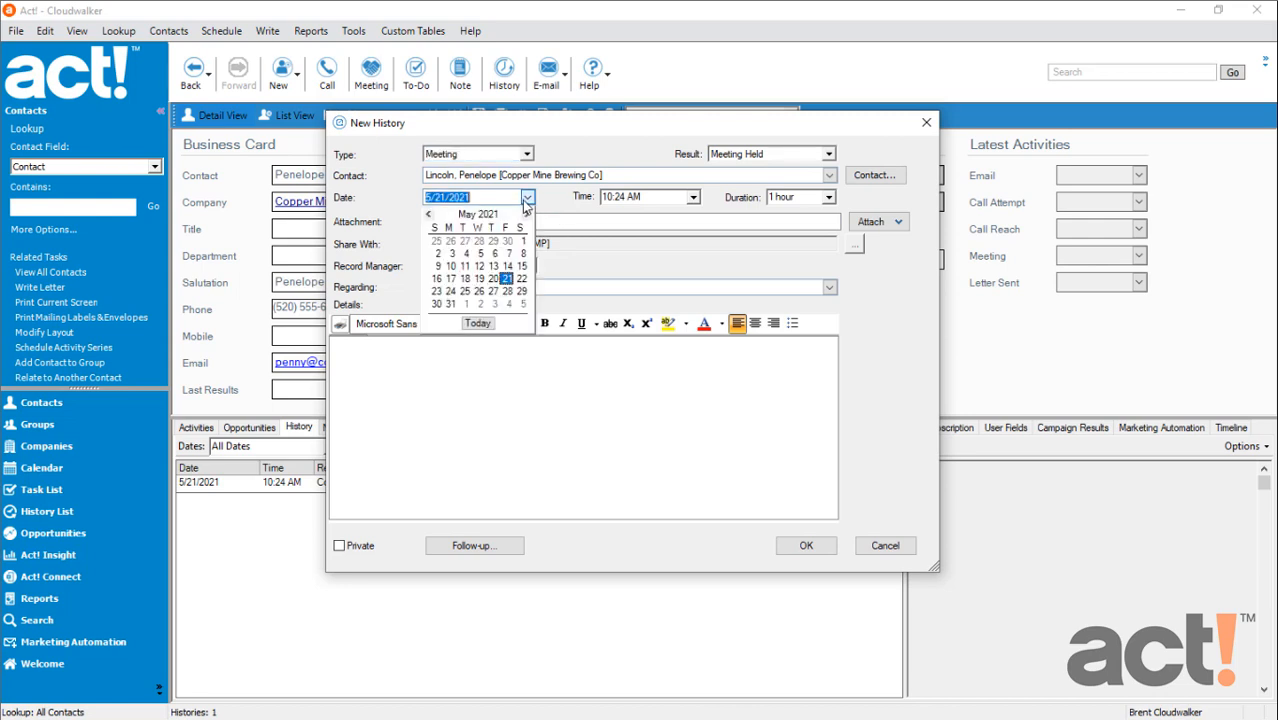
{"action": "left_click", "coordinate": [521, 266]}
{"action": "left_click", "coordinate": [661, 199]}
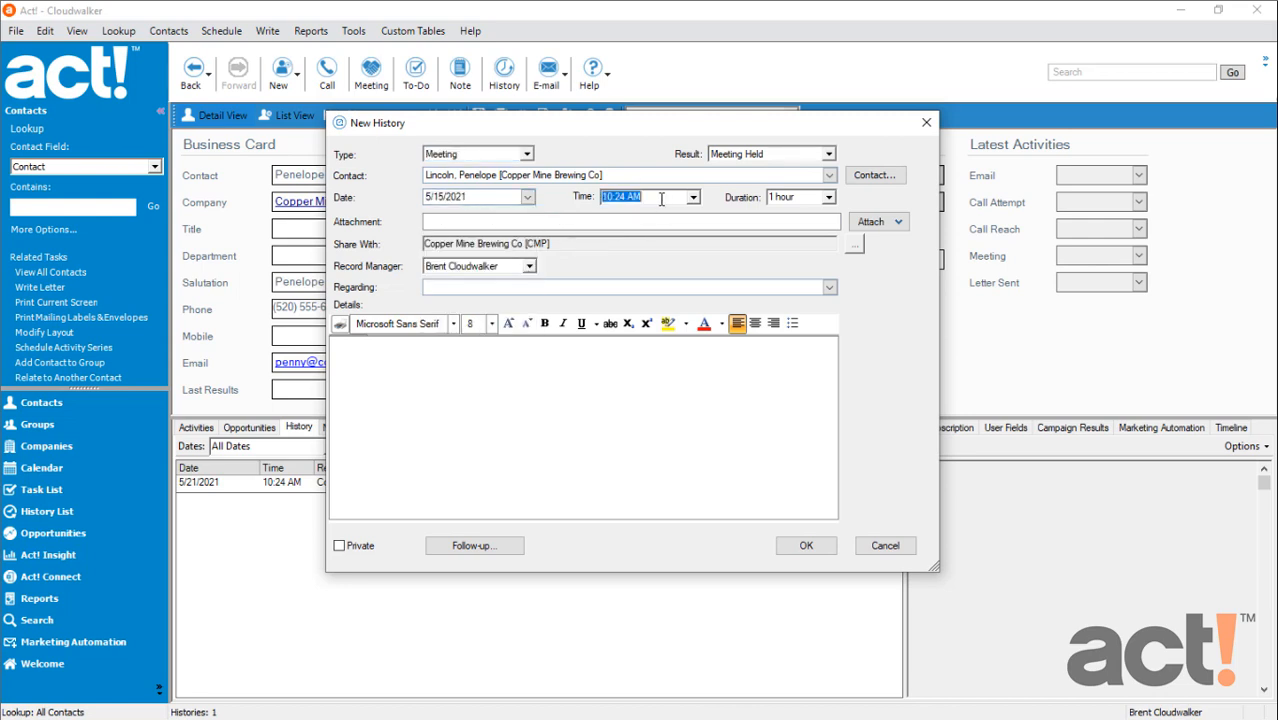
{"action": "left_click", "coordinate": [693, 197]}
{"action": "scroll", "coordinate": [646, 239], "scroll_direction": "down", "scroll_amount": 6}
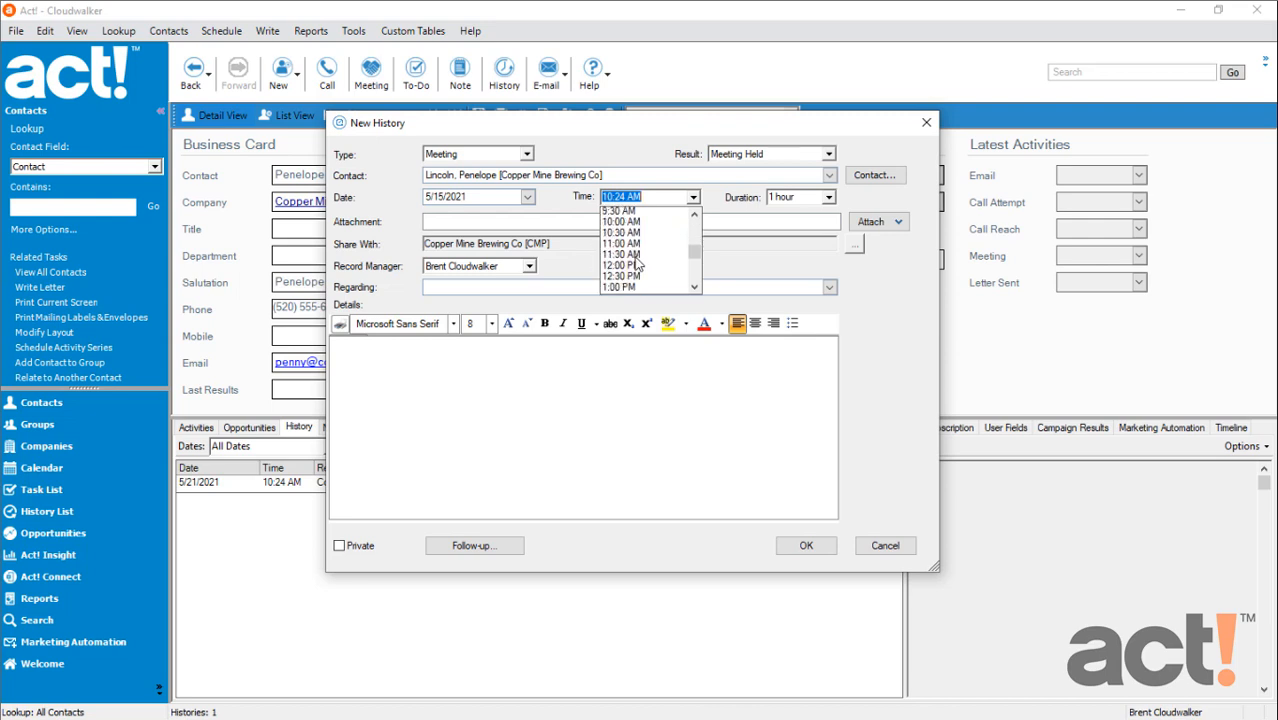
{"action": "left_click", "coordinate": [632, 265]}
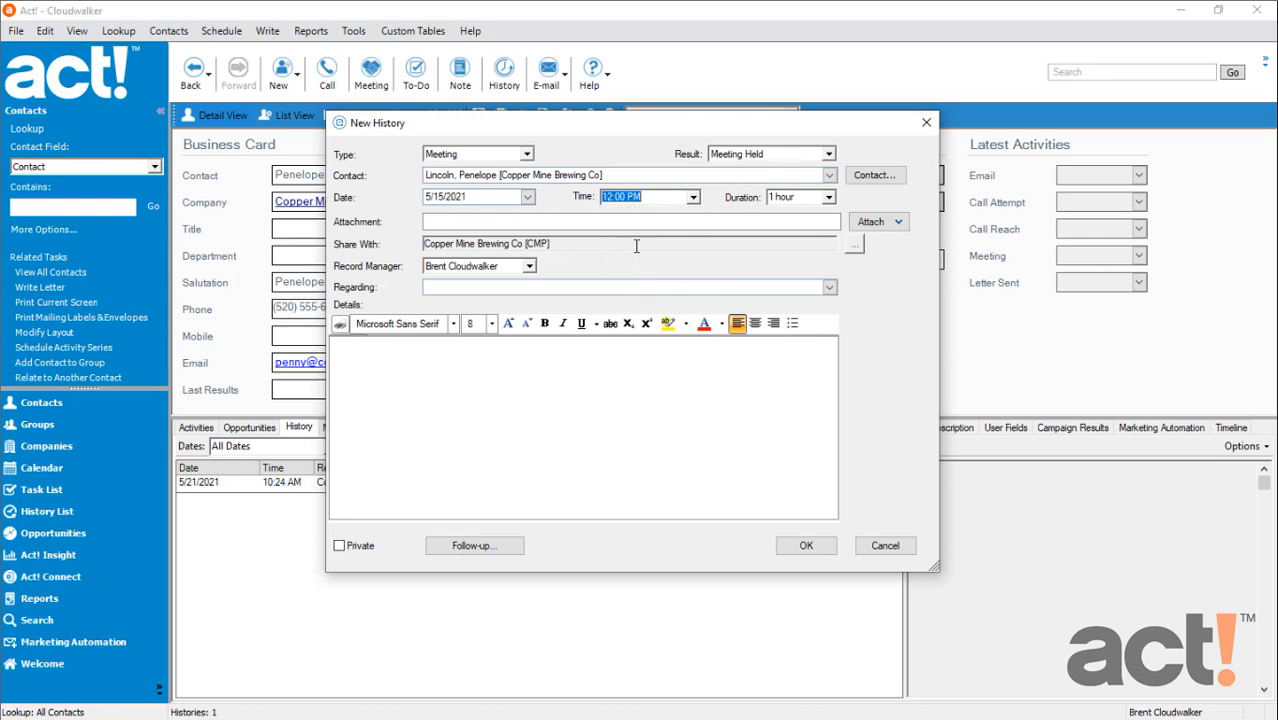
Set the history's regarding to Demonstration, enter the details "Met at the trade show - very interested in our canning line", and save it
{"action": "left_click", "coordinate": [467, 289]}
{"action": "type", "text": "Demonstration"}
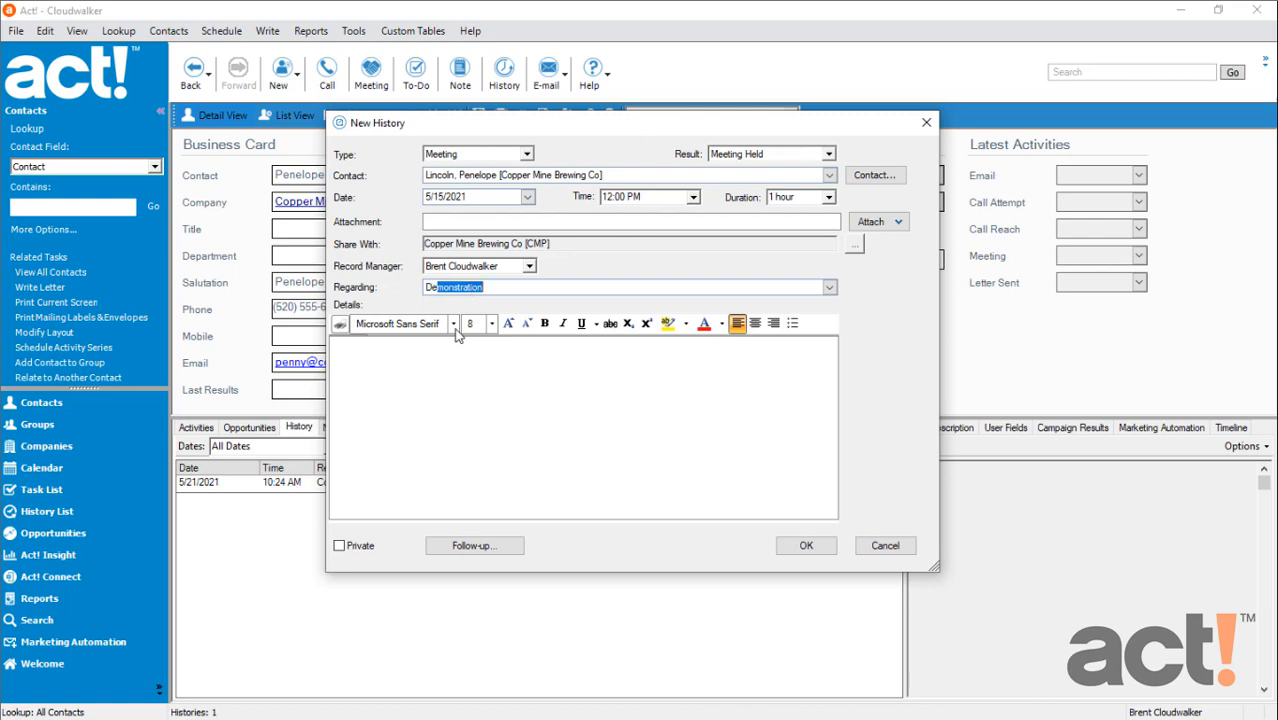
{"action": "left_click", "coordinate": [431, 369]}
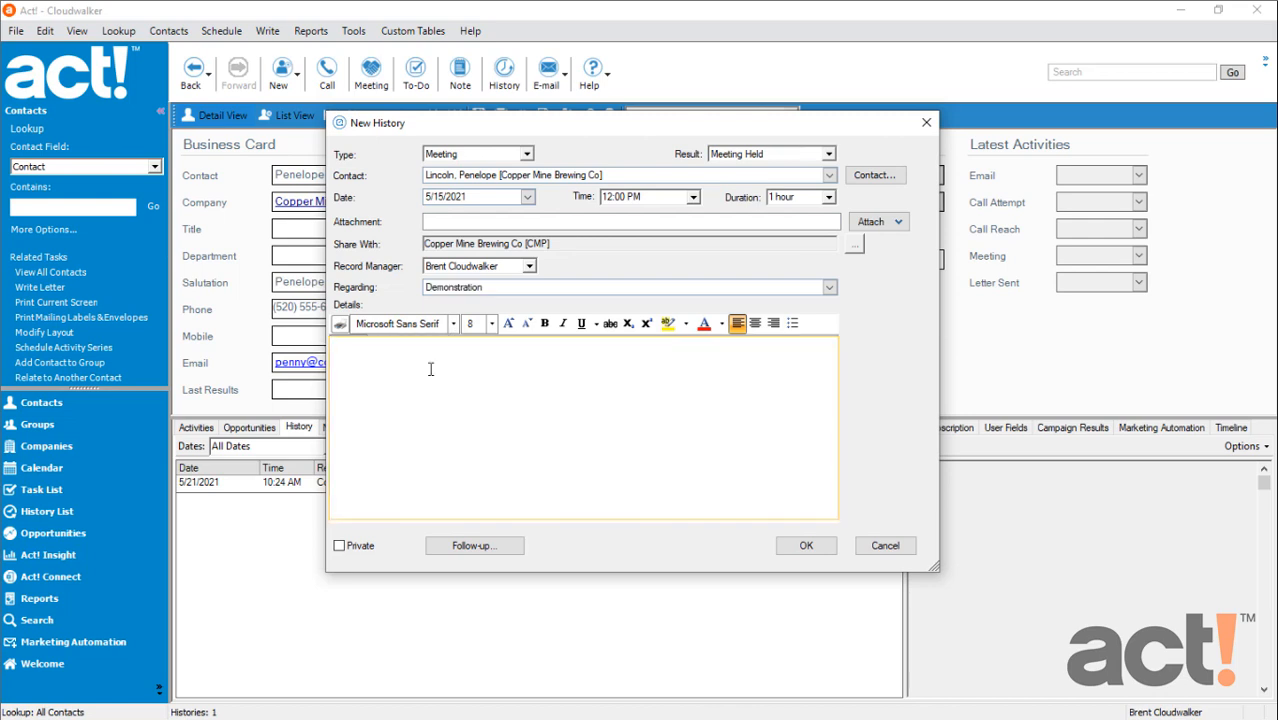
{"action": "type", "text": "Met at the trade show - very interested in our"}
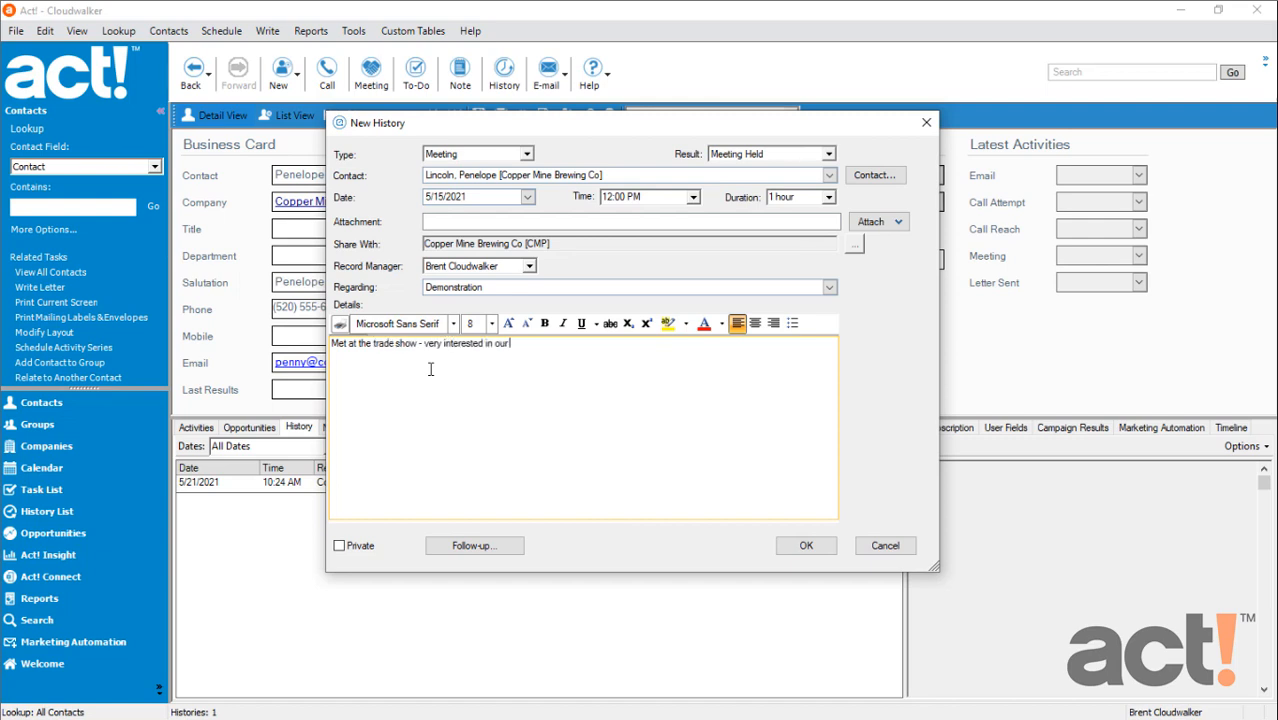
{"action": "type", "text": " canning line"}
{"action": "left_click", "coordinate": [805, 546]}
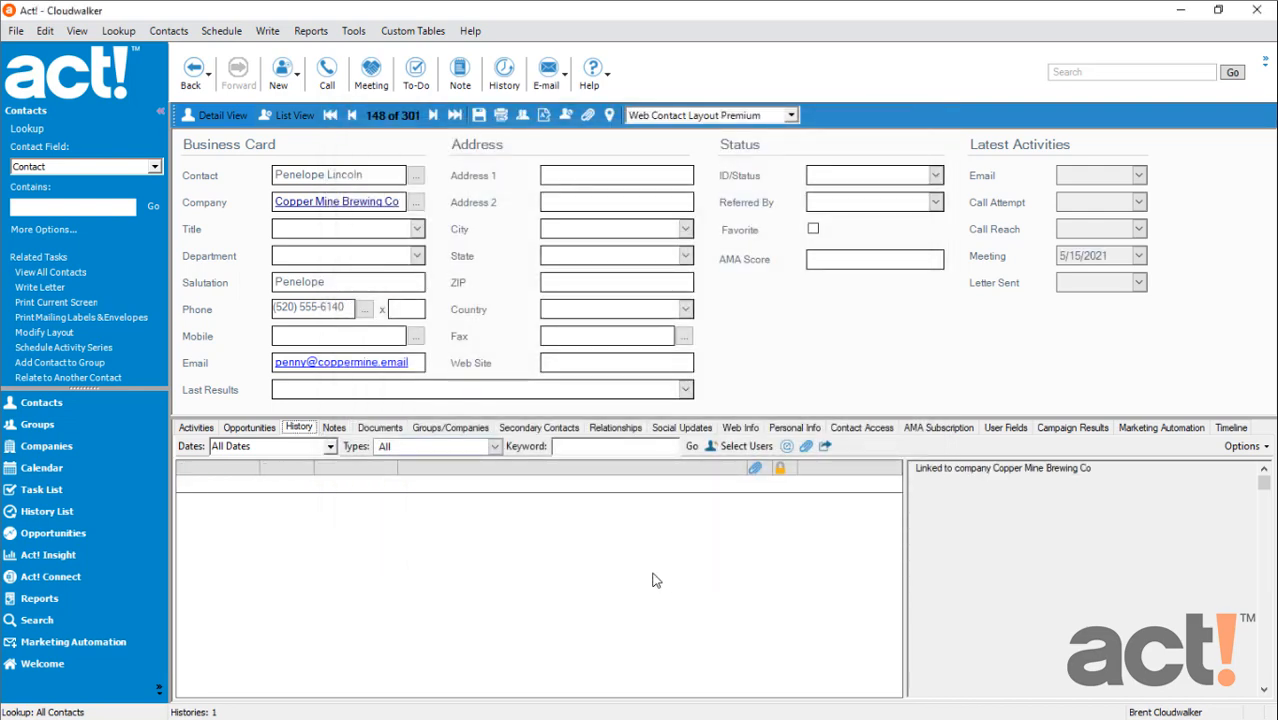
{"action": "left_click", "coordinate": [652, 521]}
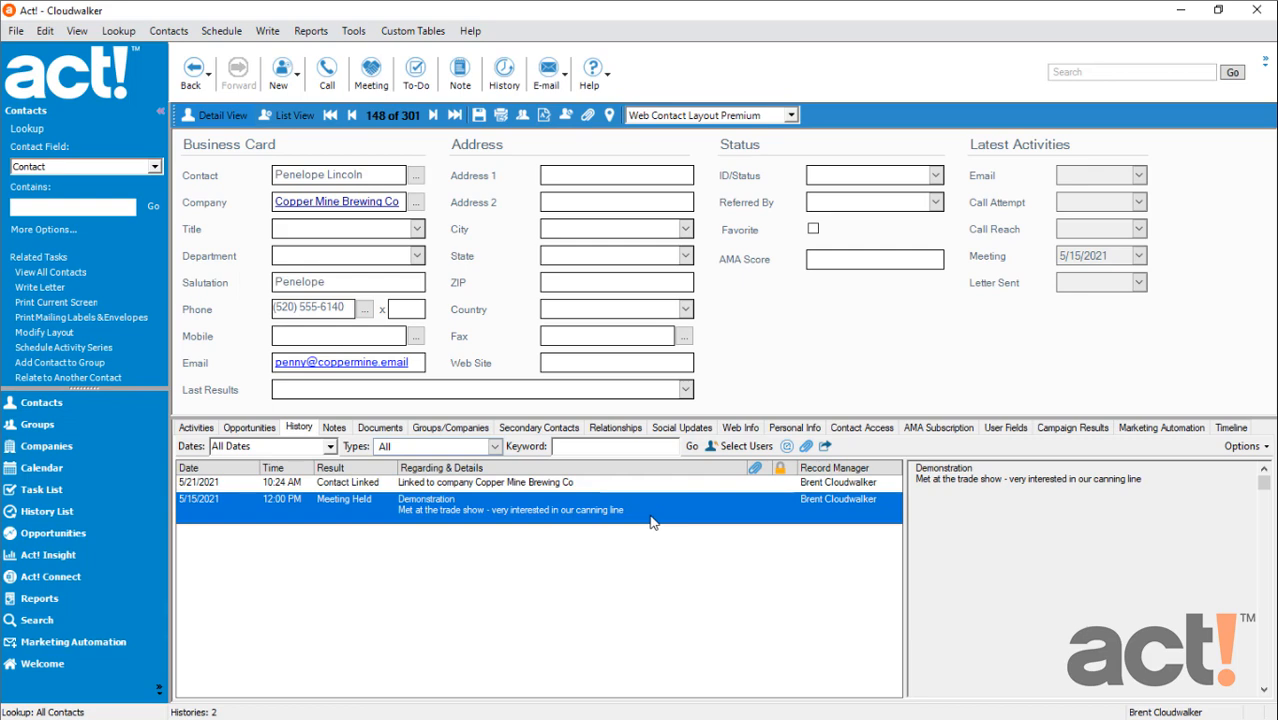
Compare the two Copper Mine Brewing Co duplicates sharing a surname in the contact list, and open the older, more complete record
{"action": "left_click", "coordinate": [294, 116]}
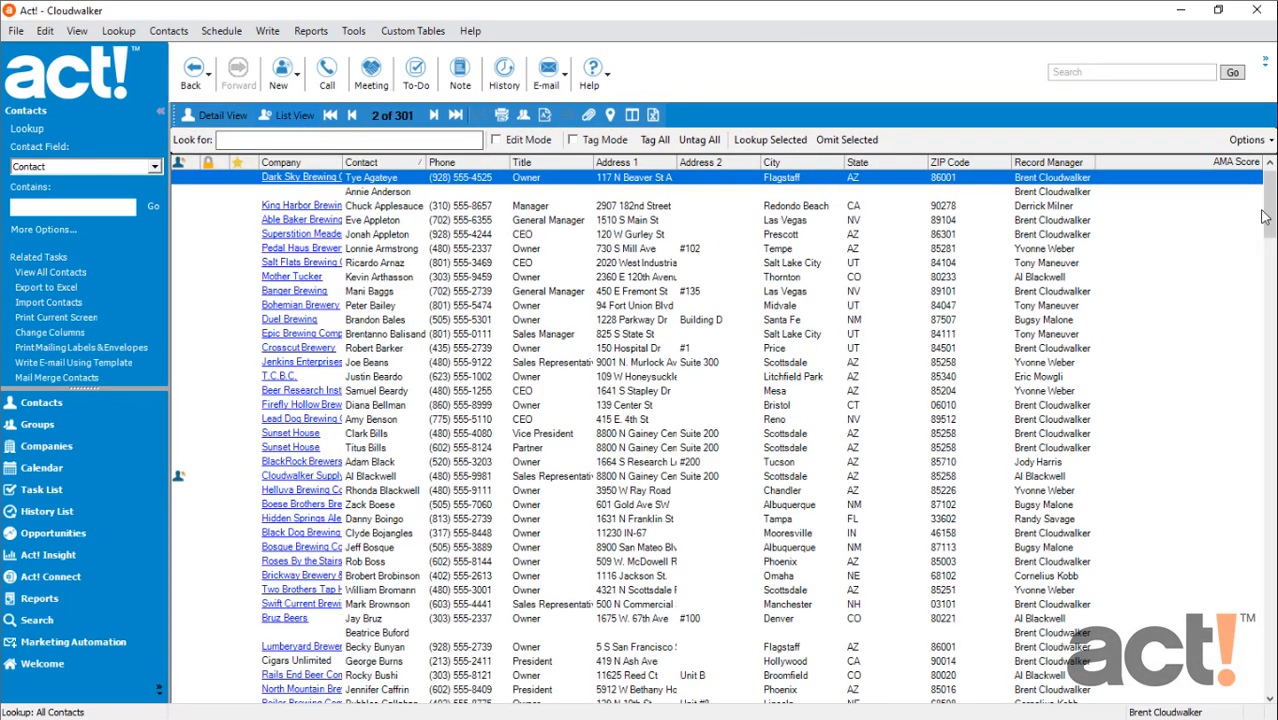
{"action": "left_click_drag", "start_coordinate": [1263, 216], "coordinate": [1262, 376]}
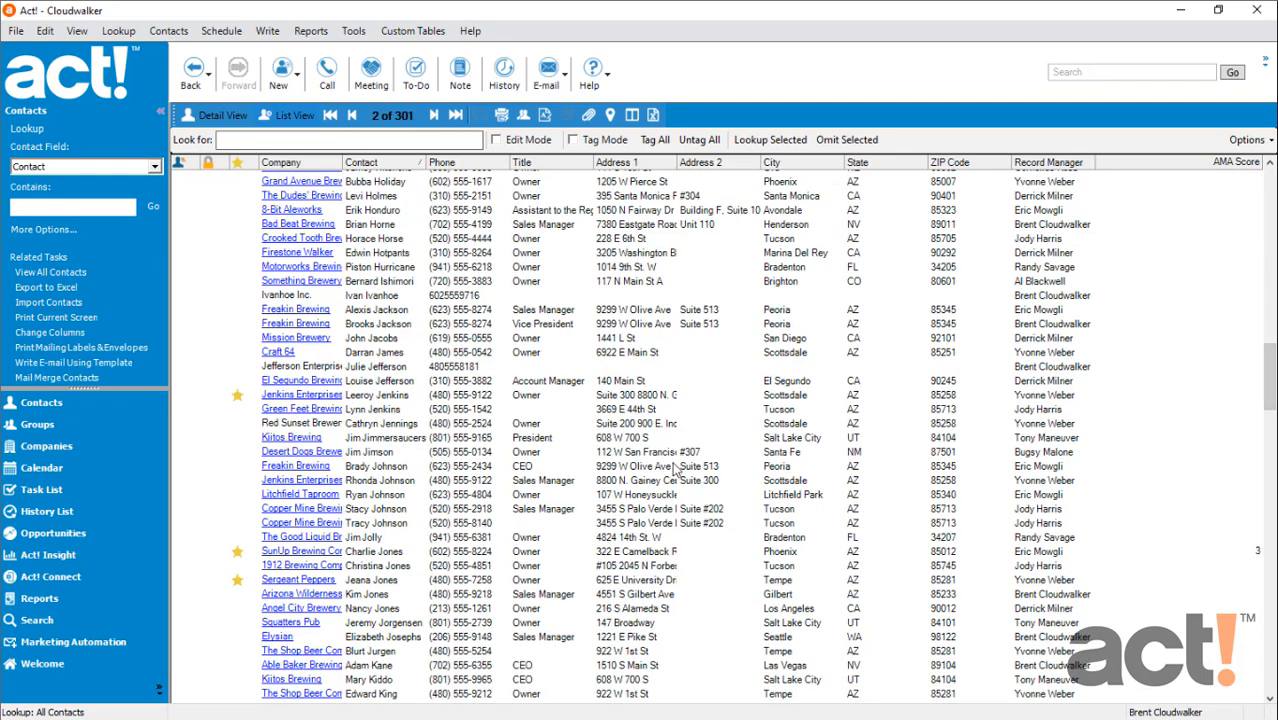
{"action": "scroll", "coordinate": [592, 488], "scroll_direction": "down", "scroll_amount": 9}
{"action": "left_click", "coordinate": [390, 453]}
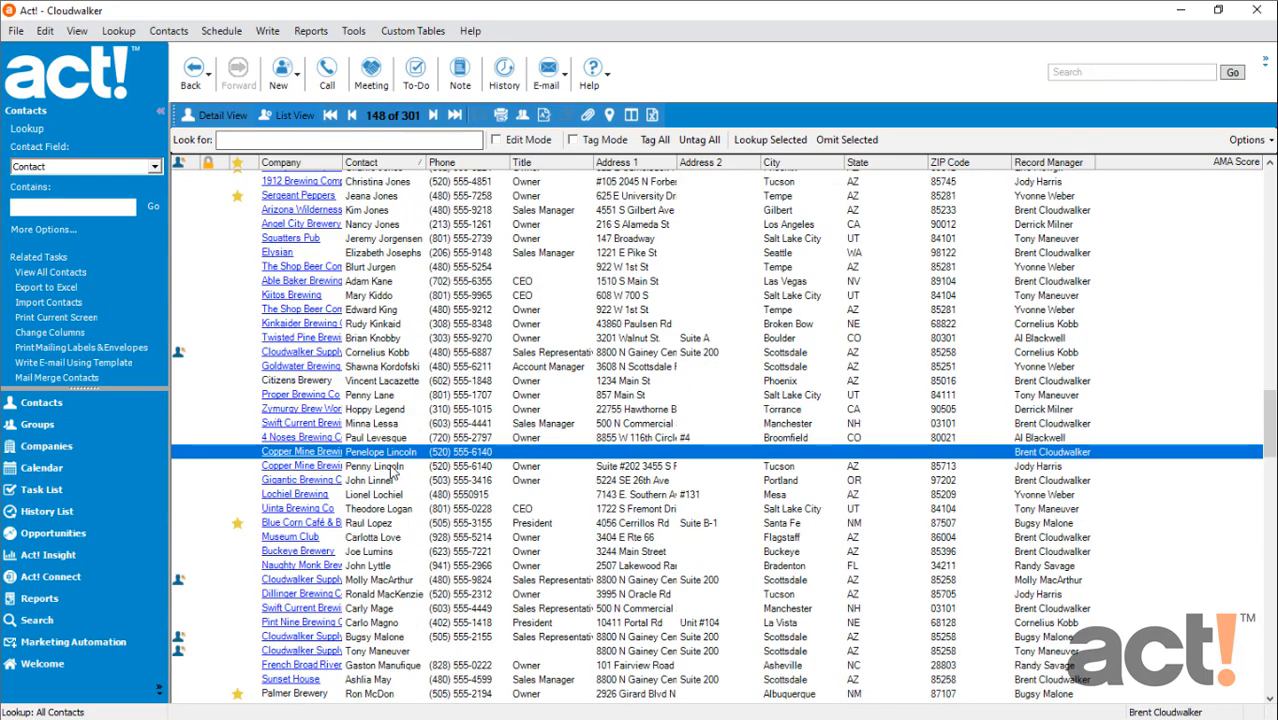
{"action": "left_click", "coordinate": [392, 468]}
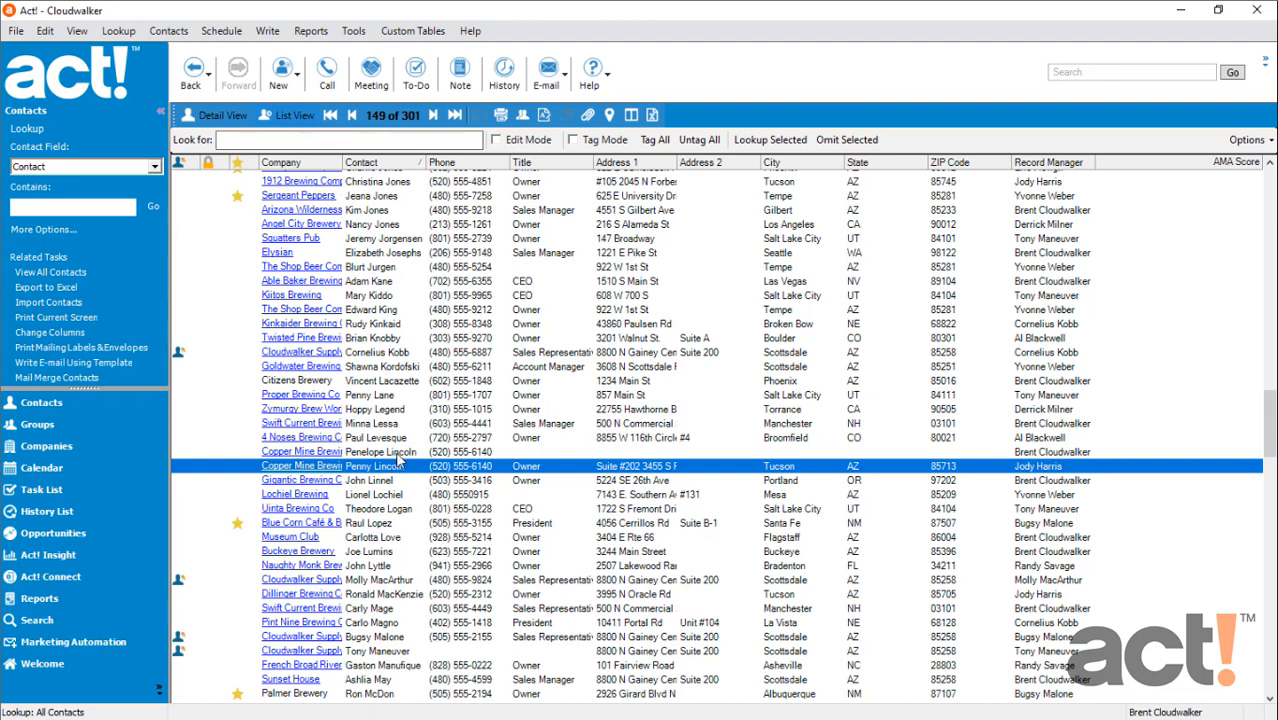
{"action": "left_click", "coordinate": [398, 453]}
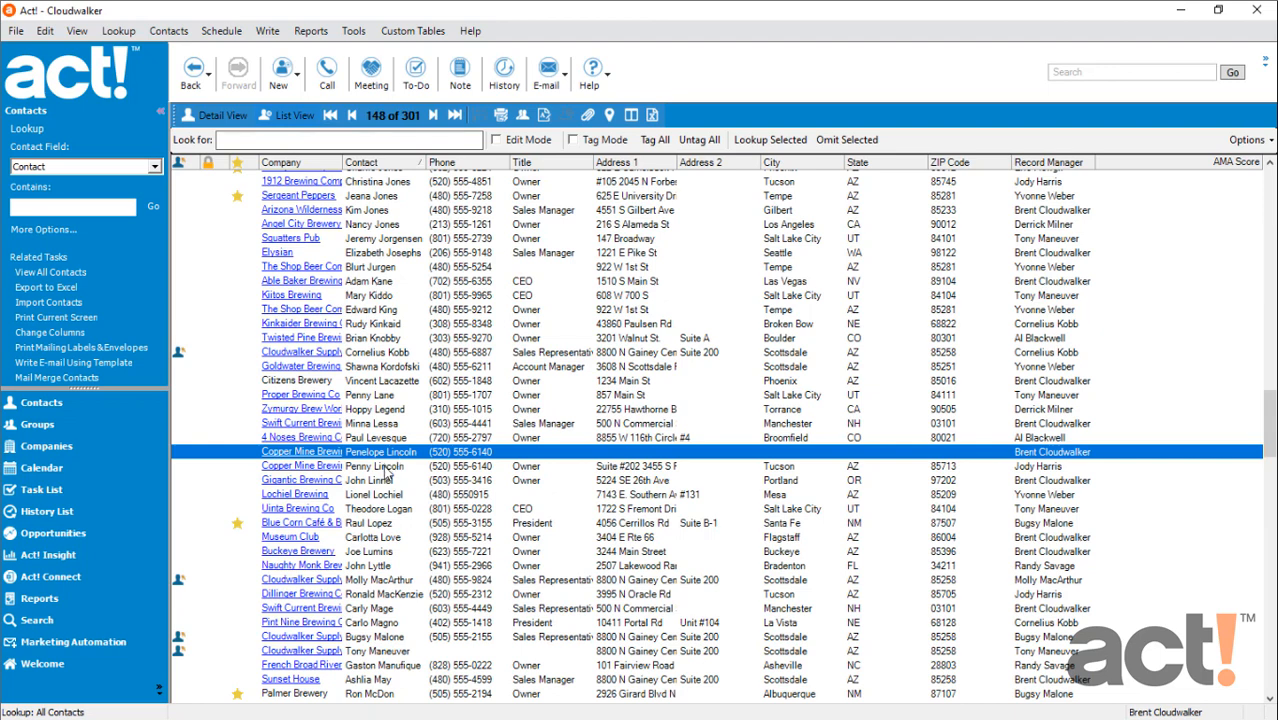
{"action": "double_click", "coordinate": [384, 467]}
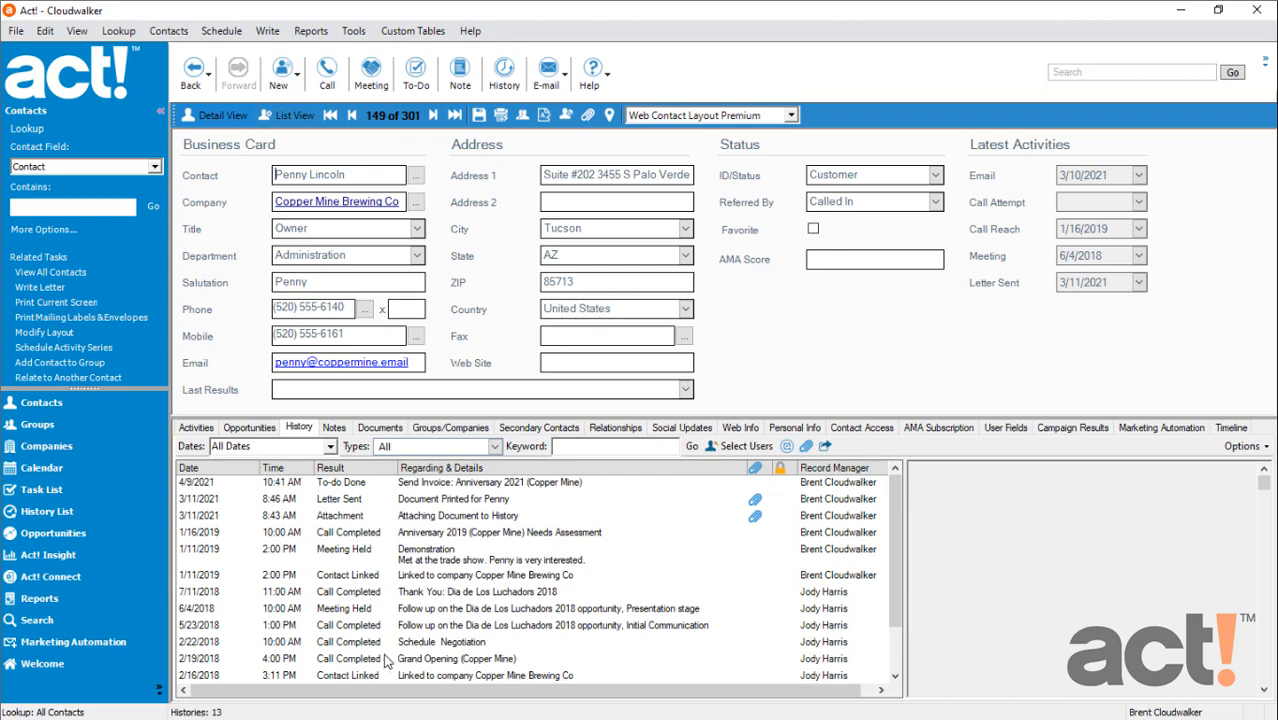
Start the Copy/Move Contact Data wizard and set its welcome page to be hidden in the future
{"action": "left_click", "coordinate": [354, 31]}
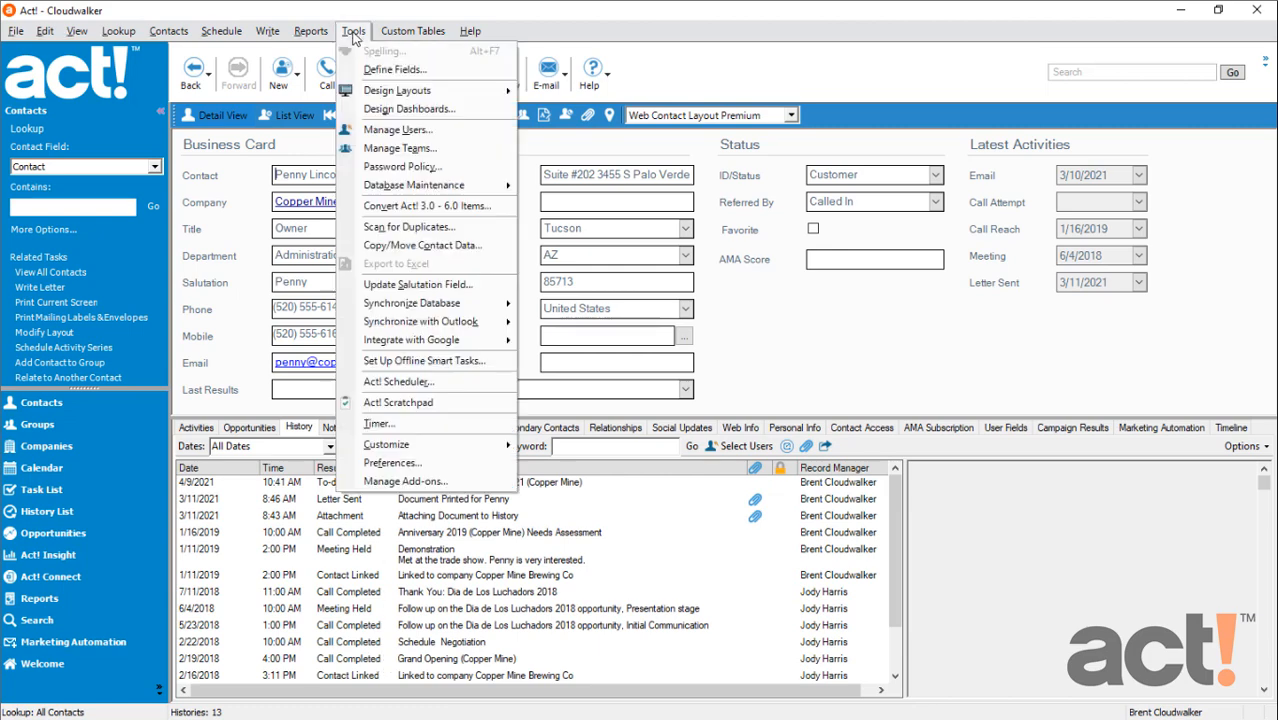
{"action": "left_click", "coordinate": [483, 250]}
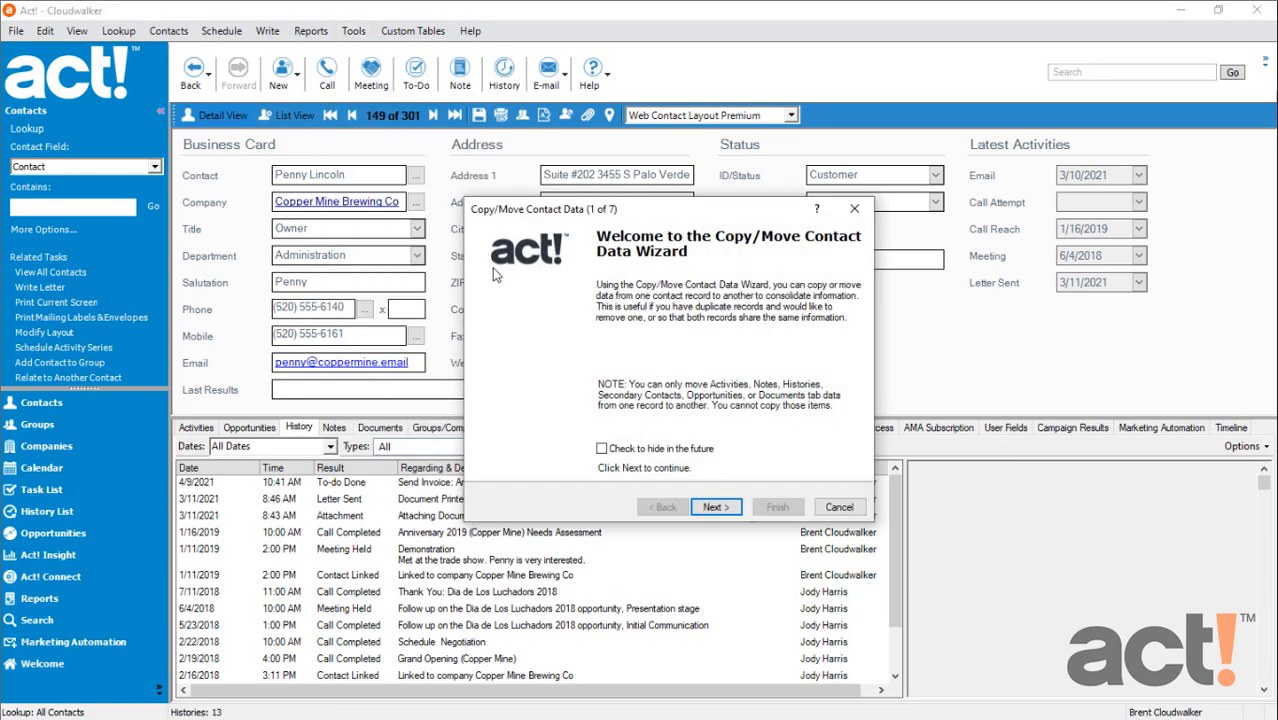
{"action": "left_click", "coordinate": [601, 448]}
{"action": "left_click", "coordinate": [720, 507]}
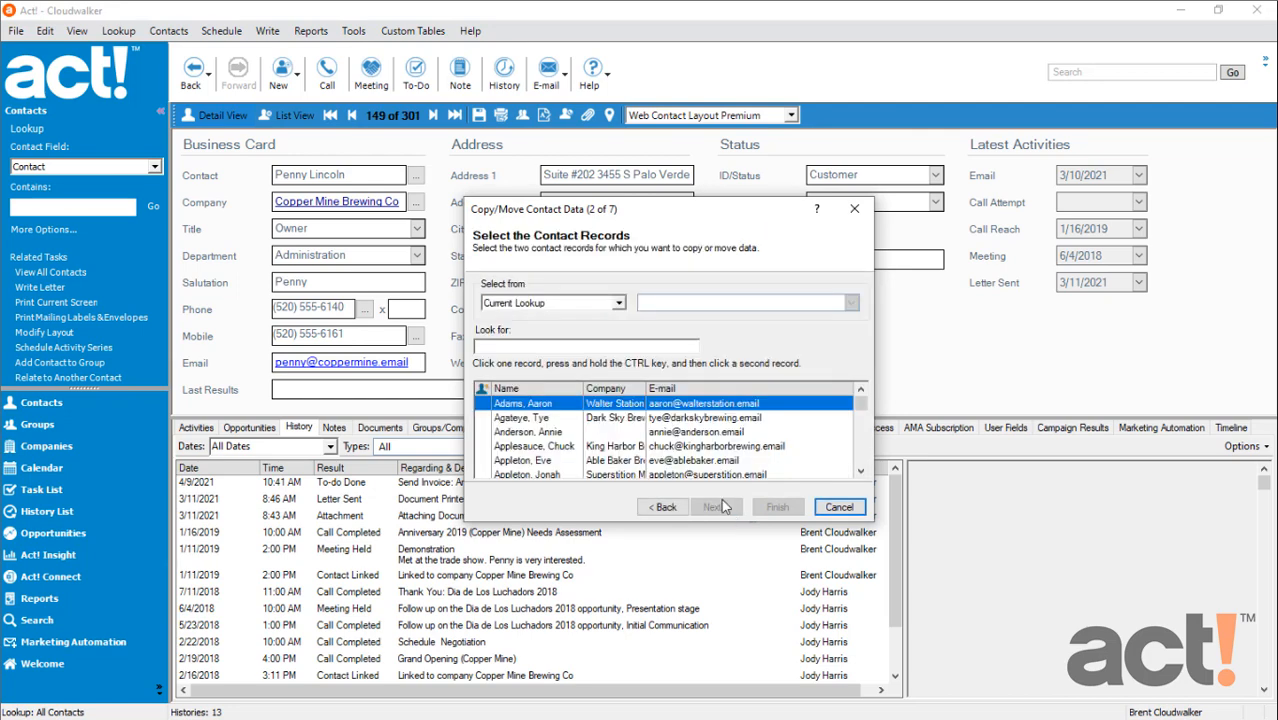
Look up the shared surname among All Contacts and choose both Copper Mine Brewing Co duplicates as the records to merge
{"action": "left_click", "coordinate": [621, 304]}
{"action": "left_click", "coordinate": [571, 320]}
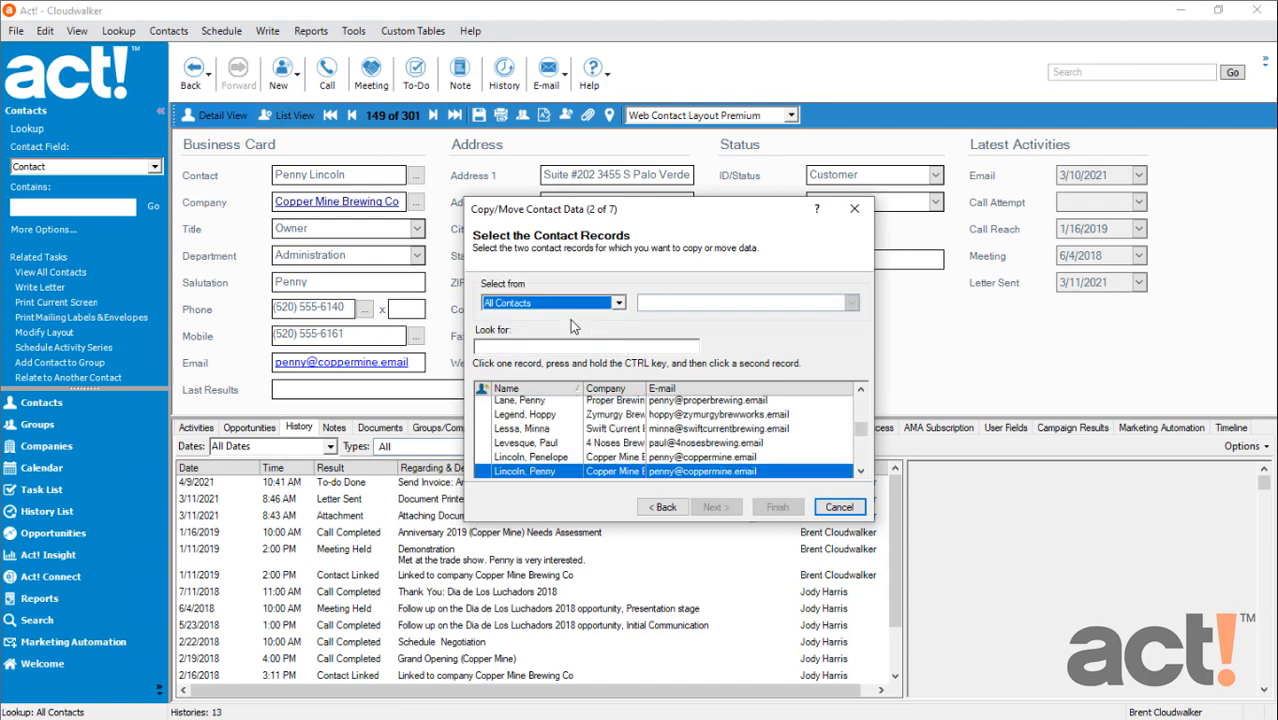
{"action": "left_click", "coordinate": [557, 345]}
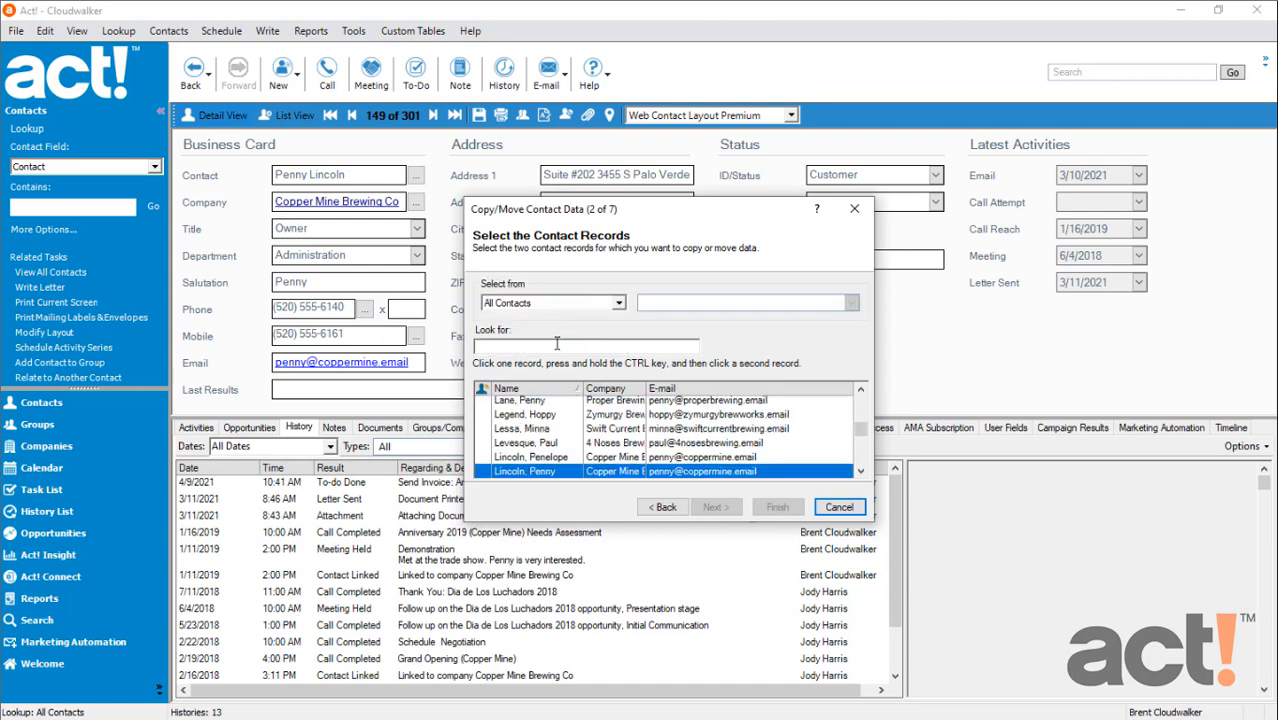
{"action": "type", "text": "Lin"}
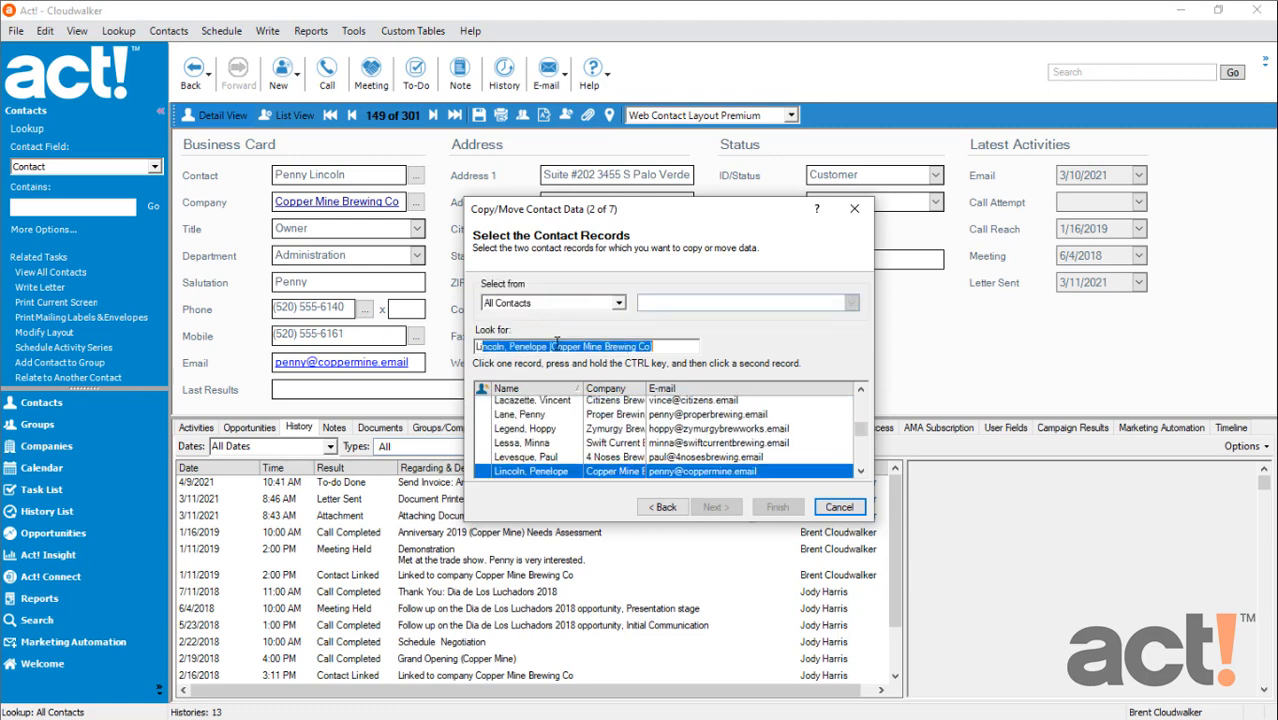
{"action": "type", "text": "coln"}
{"action": "left_click", "coordinate": [860, 471]}
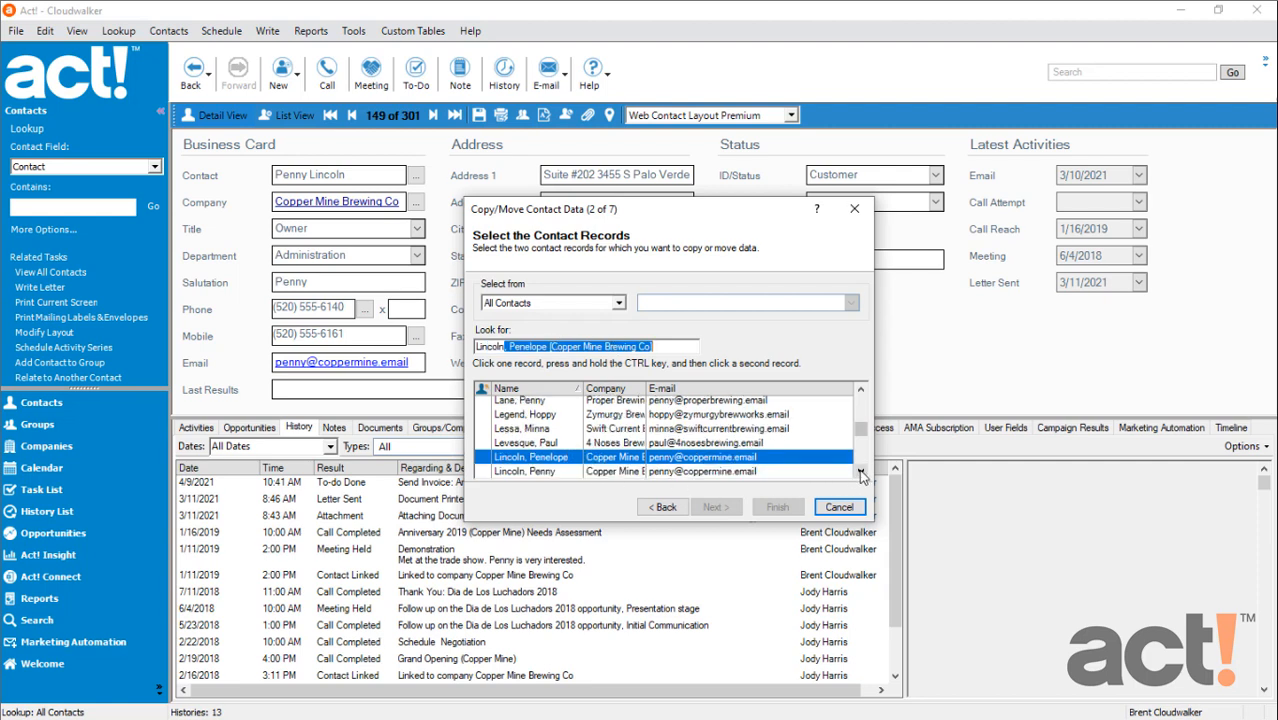
{"action": "left_click", "coordinate": [565, 472], "text": "ctrl"}
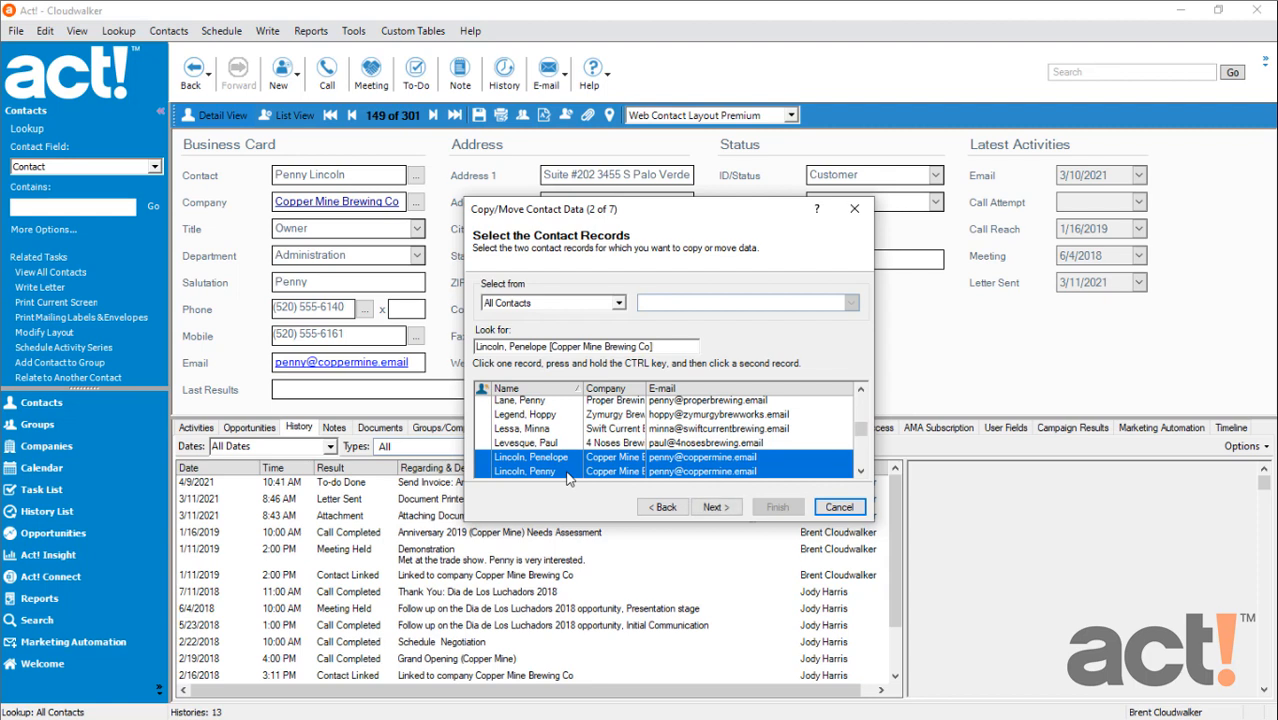
{"action": "left_click", "coordinate": [716, 508]}
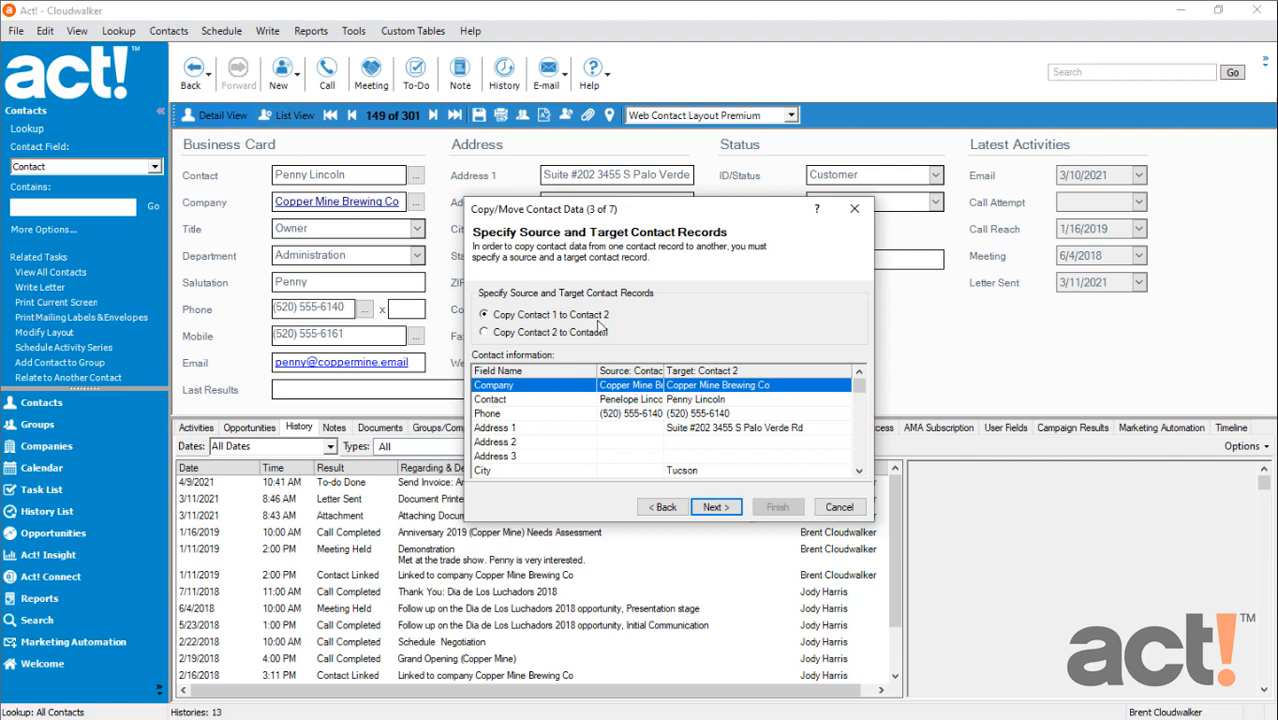
Accept Copy Contact 1 to Contact 2 without copying any fields, and keep all additional item types selected for moving to the target
{"action": "left_click", "coordinate": [716, 507]}
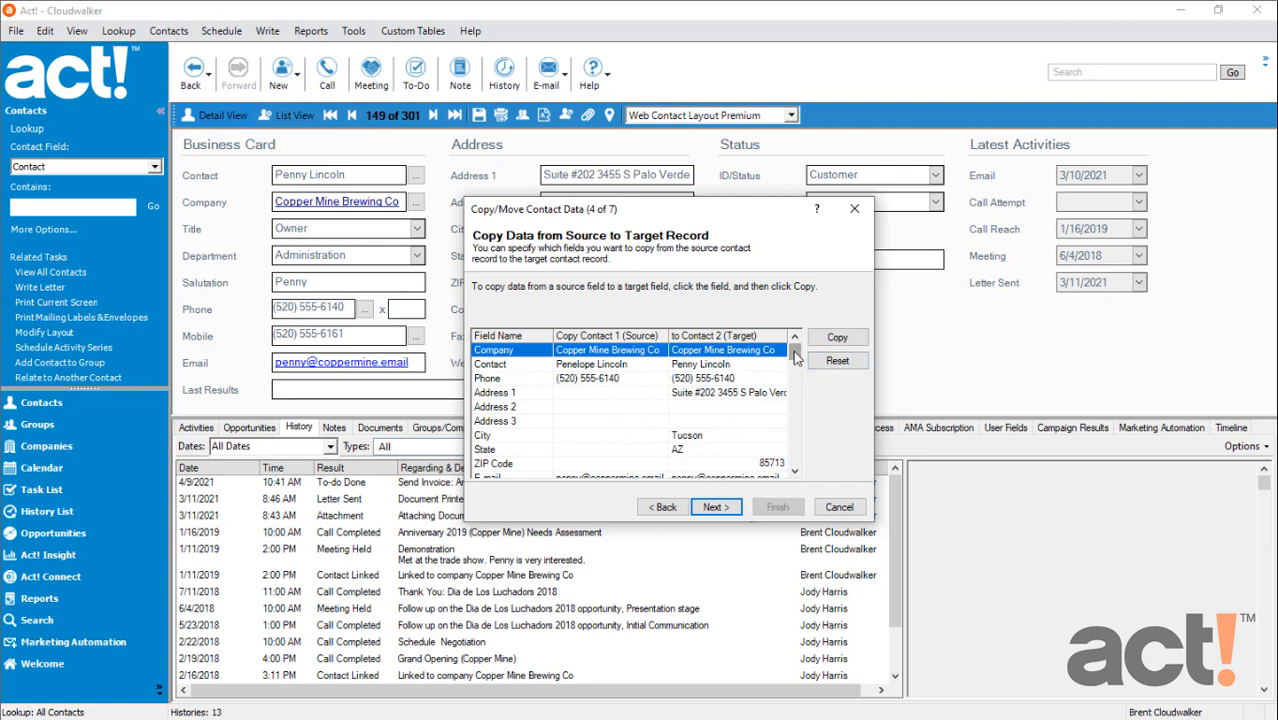
{"action": "mouse_move", "coordinate": [795, 352]}
{"action": "left_mouse_down"}
{"action": "mouse_move", "coordinate": [782, 448]}
{"action": "mouse_move", "coordinate": [790, 345]}
{"action": "left_mouse_up"}
{"action": "left_click", "coordinate": [715, 506]}
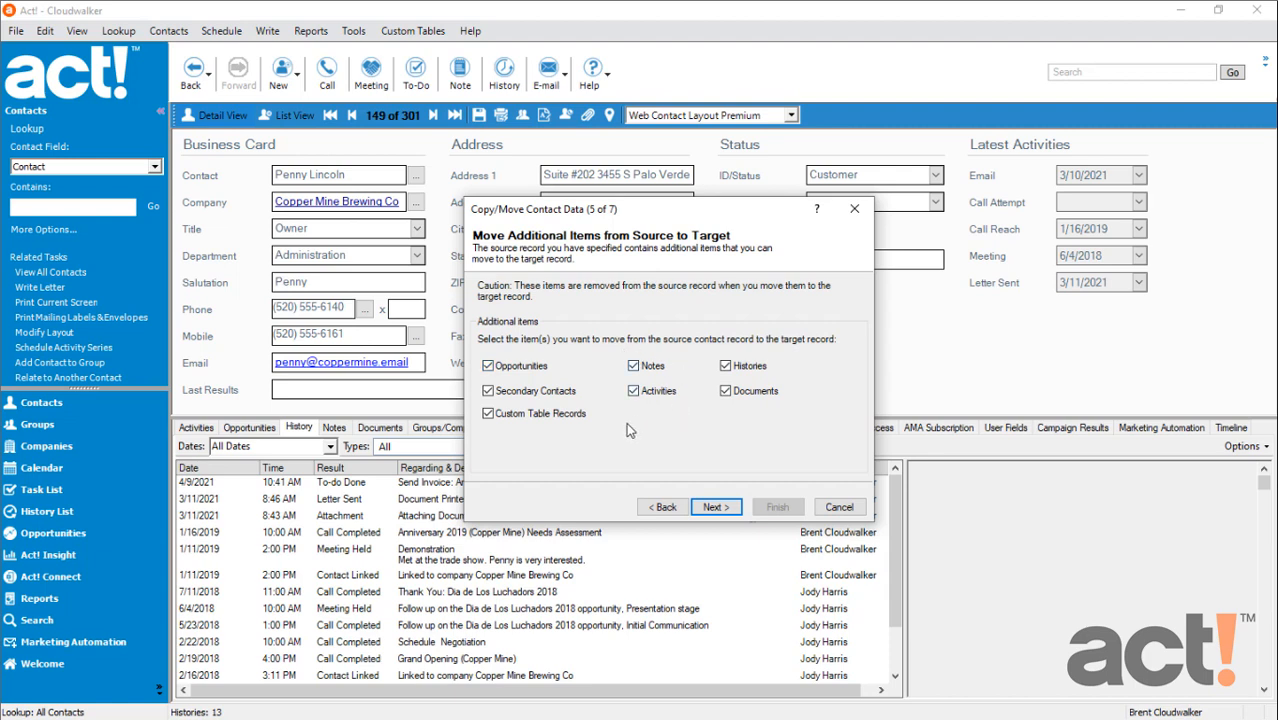
{"action": "left_click", "coordinate": [714, 508]}
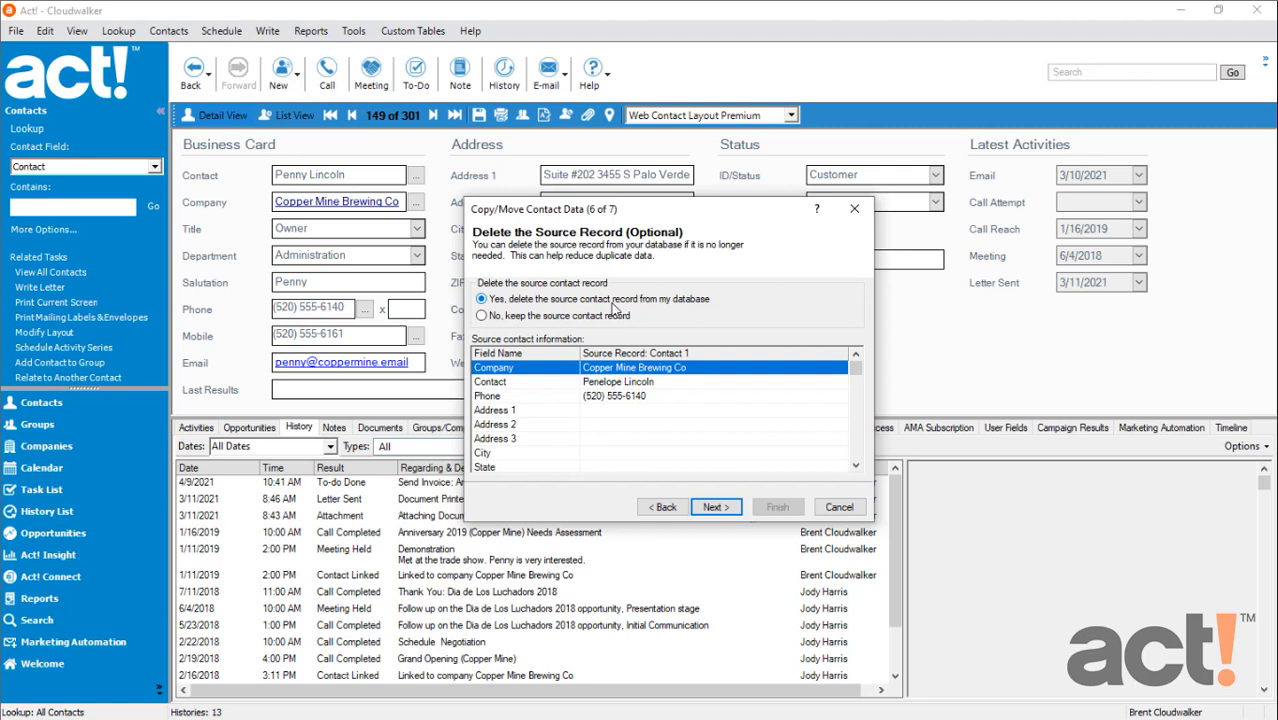
Choose to delete the source contact record from the database, confirm the deletion, and finish the Copy/Move Contact Data wizard
{"action": "left_click", "coordinate": [712, 506]}
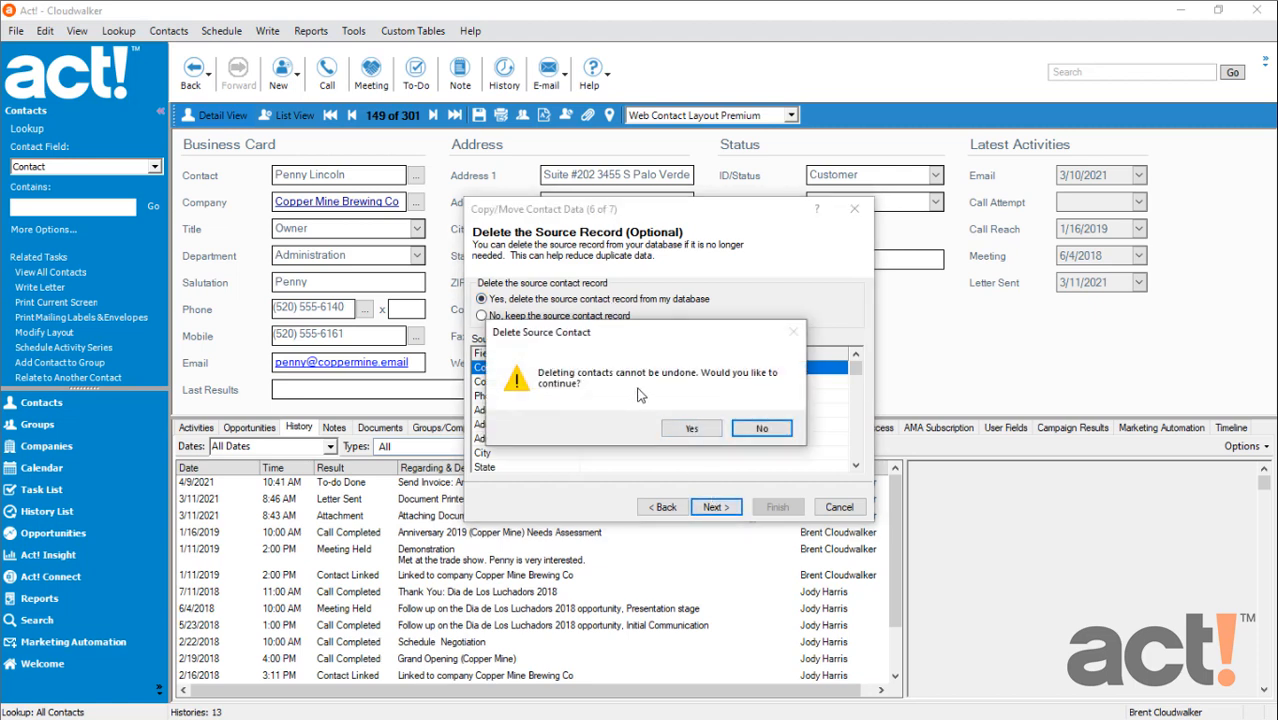
{"action": "left_click", "coordinate": [693, 428]}
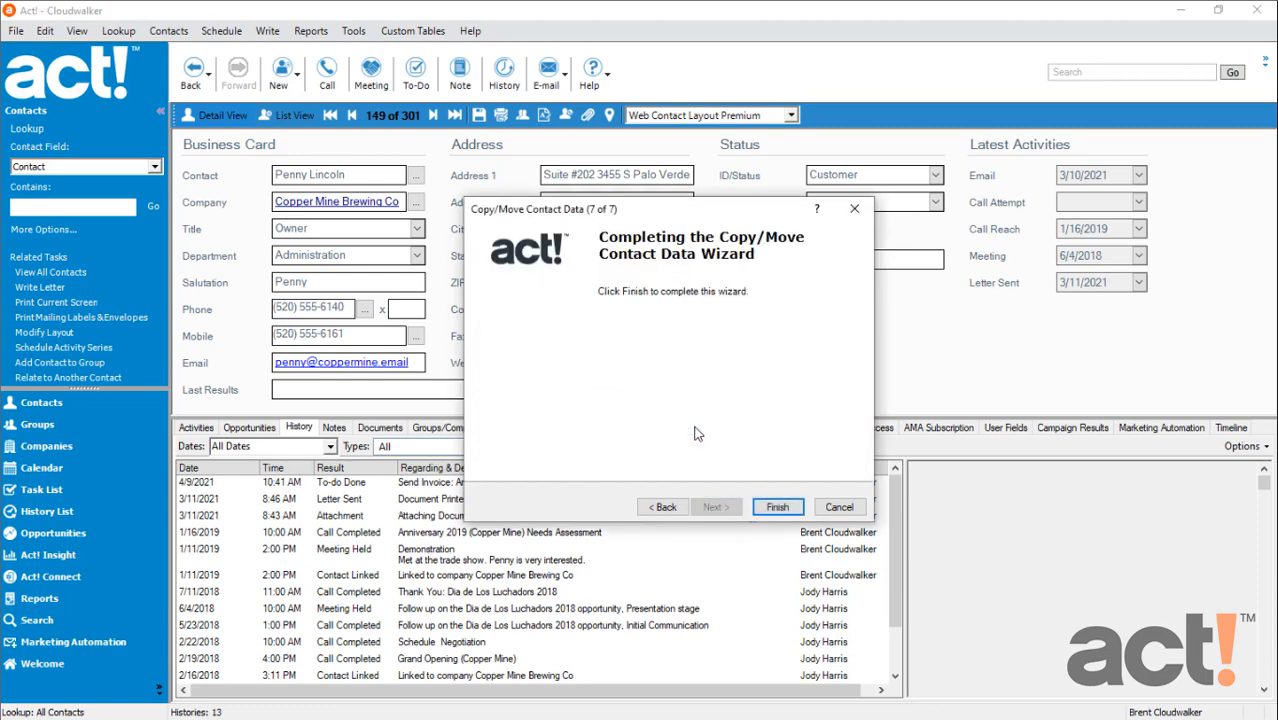
{"action": "left_click", "coordinate": [777, 508]}
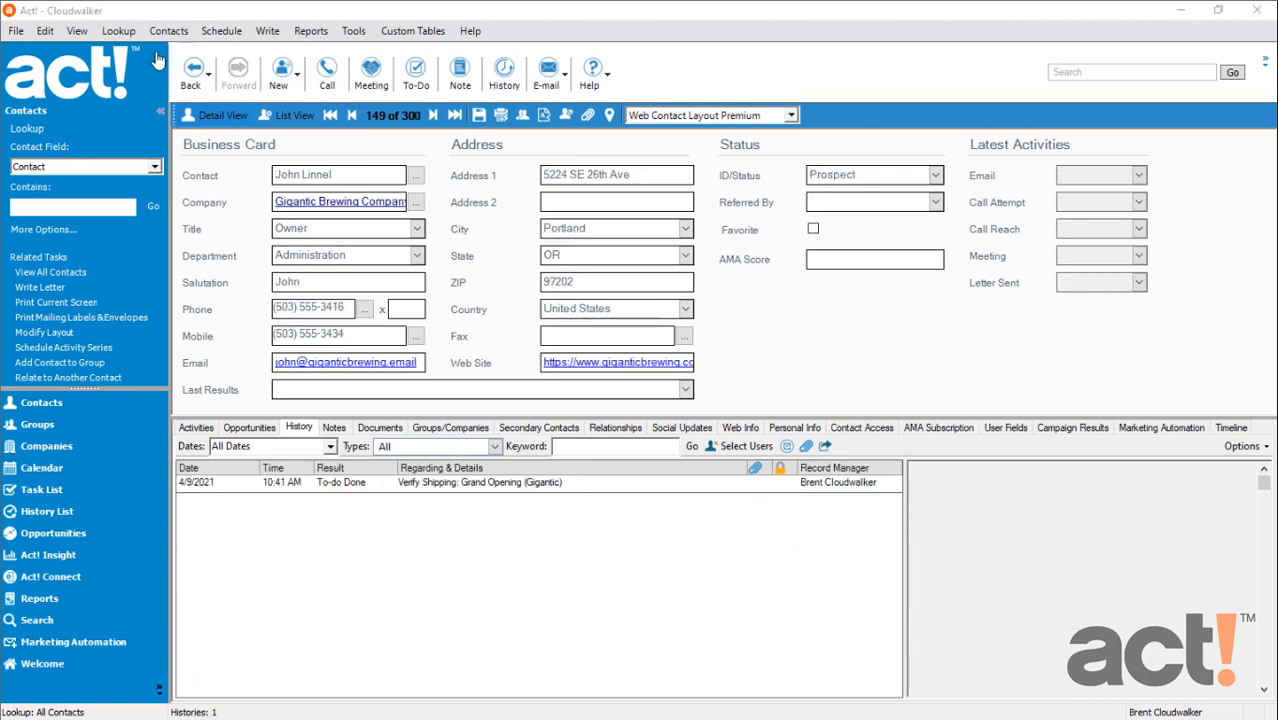
Look up the merged Copper Mine Brewing Co contact by surname and select the 5/15/2021 Demonstration meeting in its history
{"action": "left_click", "coordinate": [92, 208]}
{"action": "type", "text": "lincoln"}
{"action": "key", "text": "Return"}
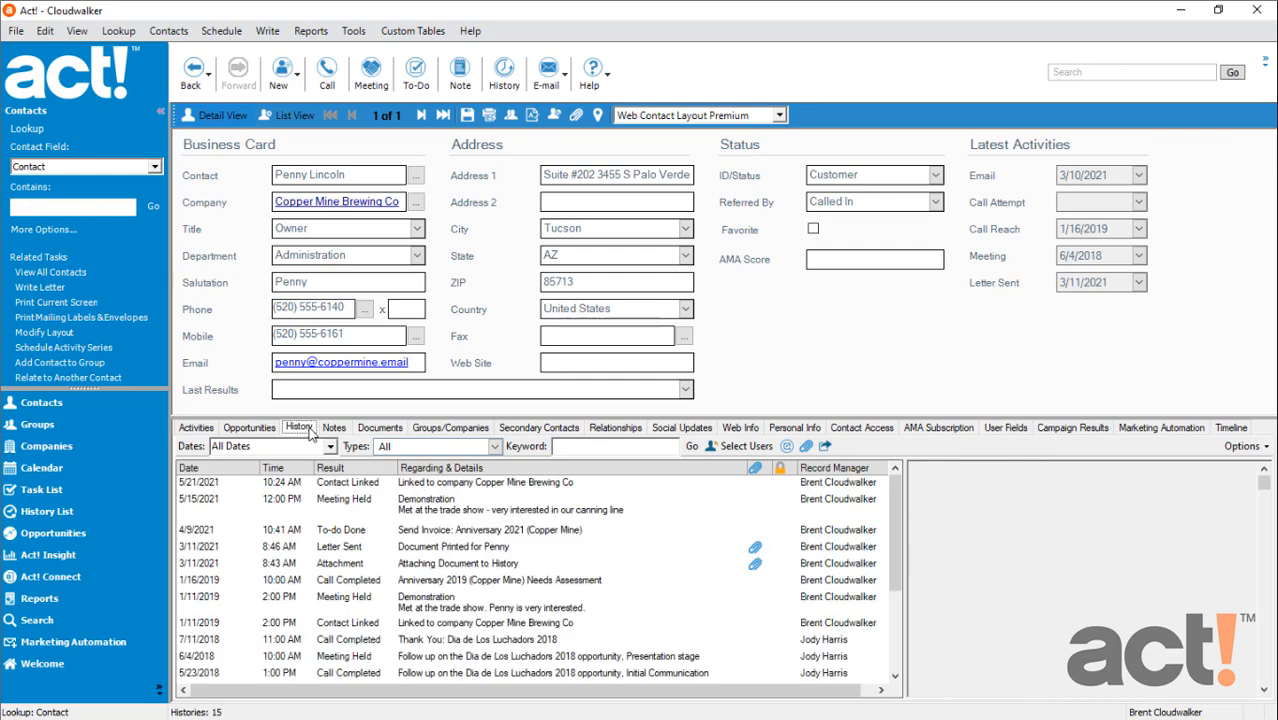
{"action": "left_click", "coordinate": [671, 515]}
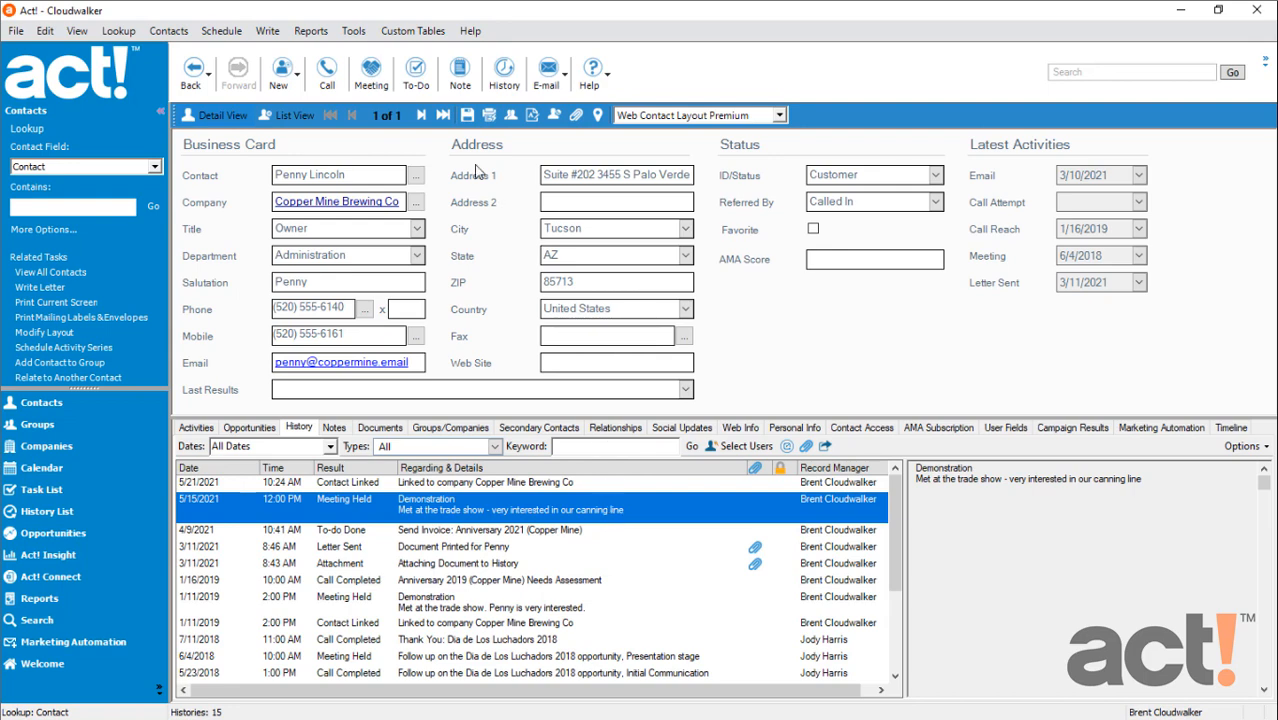
Open the Duplicate Checking settings from the administrator preferences
{"action": "left_click", "coordinate": [355, 31]}
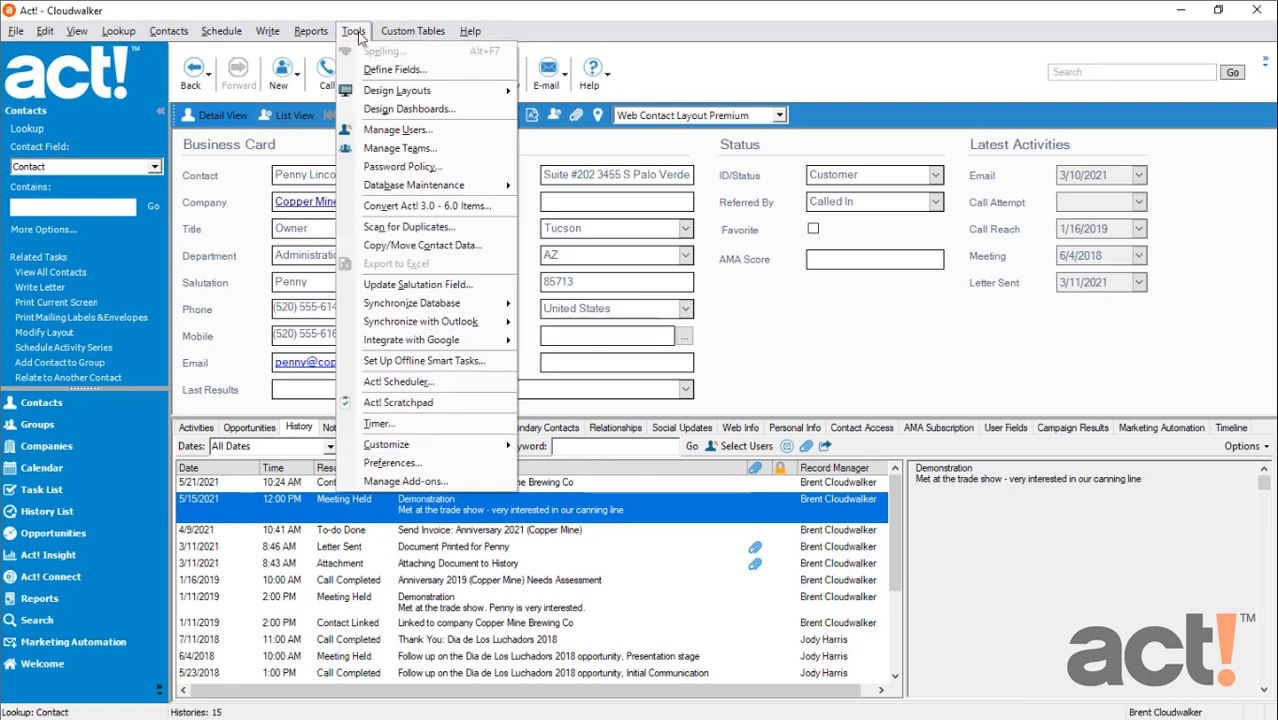
{"action": "left_click", "coordinate": [429, 465]}
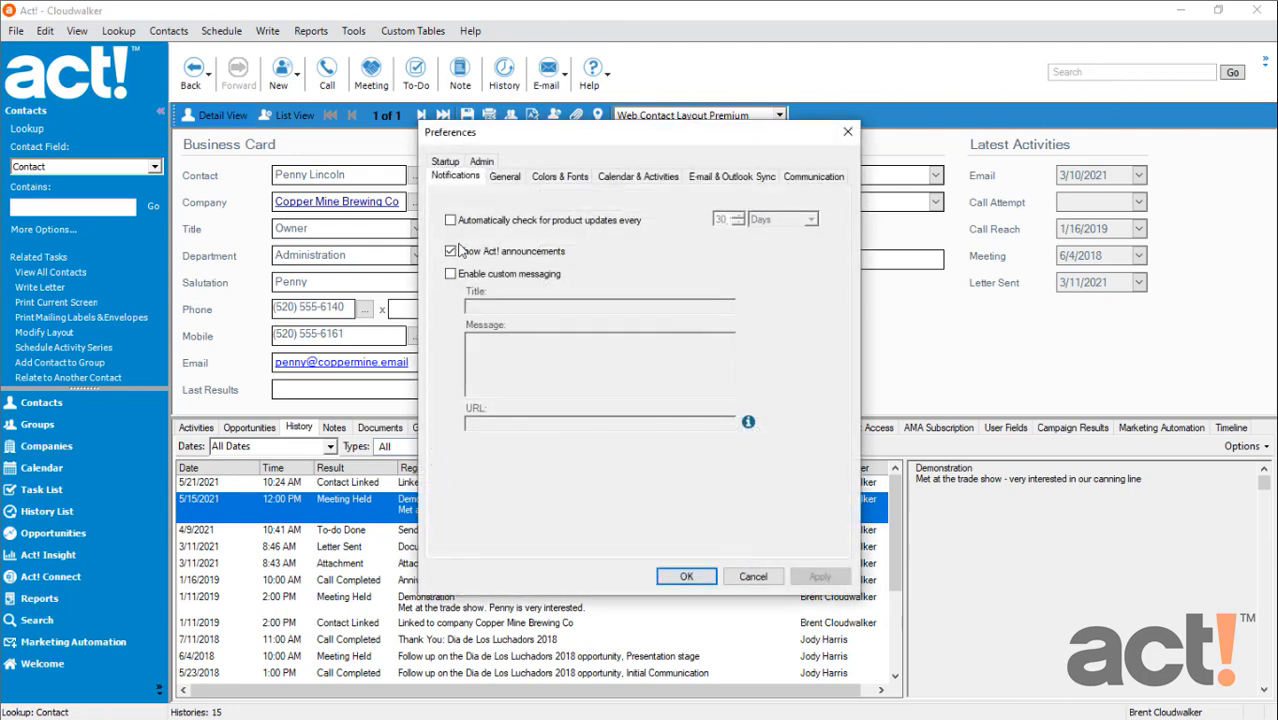
{"action": "left_click", "coordinate": [481, 162]}
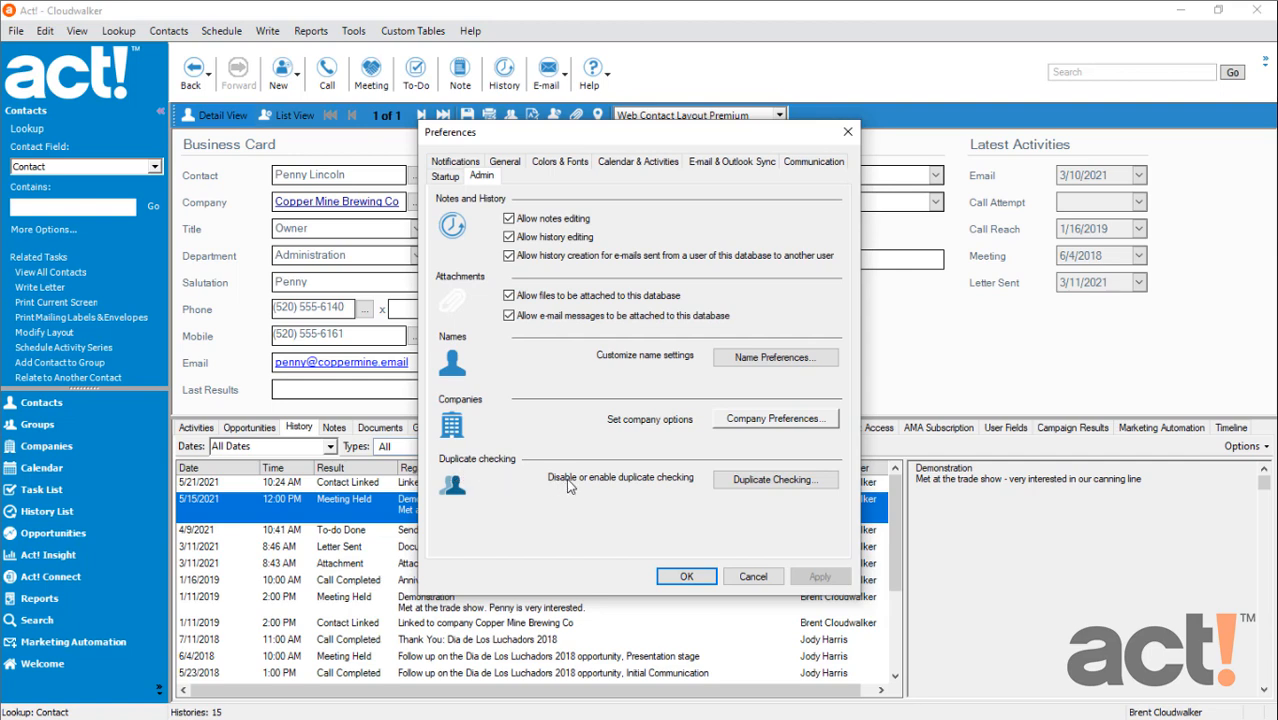
{"action": "left_click", "coordinate": [762, 484]}
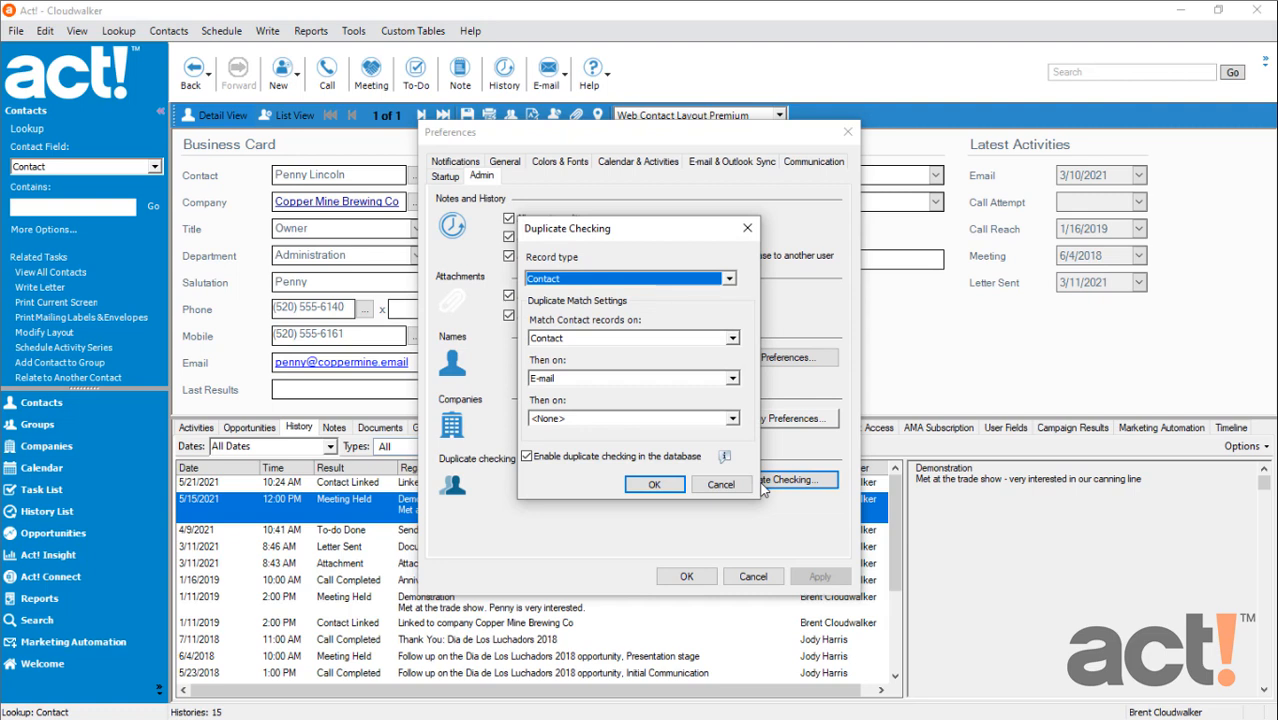
Set duplicate checking for Contact records to match on E-mail only, keep it enabled in the database, and save the preferences
{"action": "left_click", "coordinate": [677, 282]}
{"action": "left_click", "coordinate": [677, 282]}
{"action": "left_click", "coordinate": [562, 340]}
{"action": "left_click", "coordinate": [568, 390]}
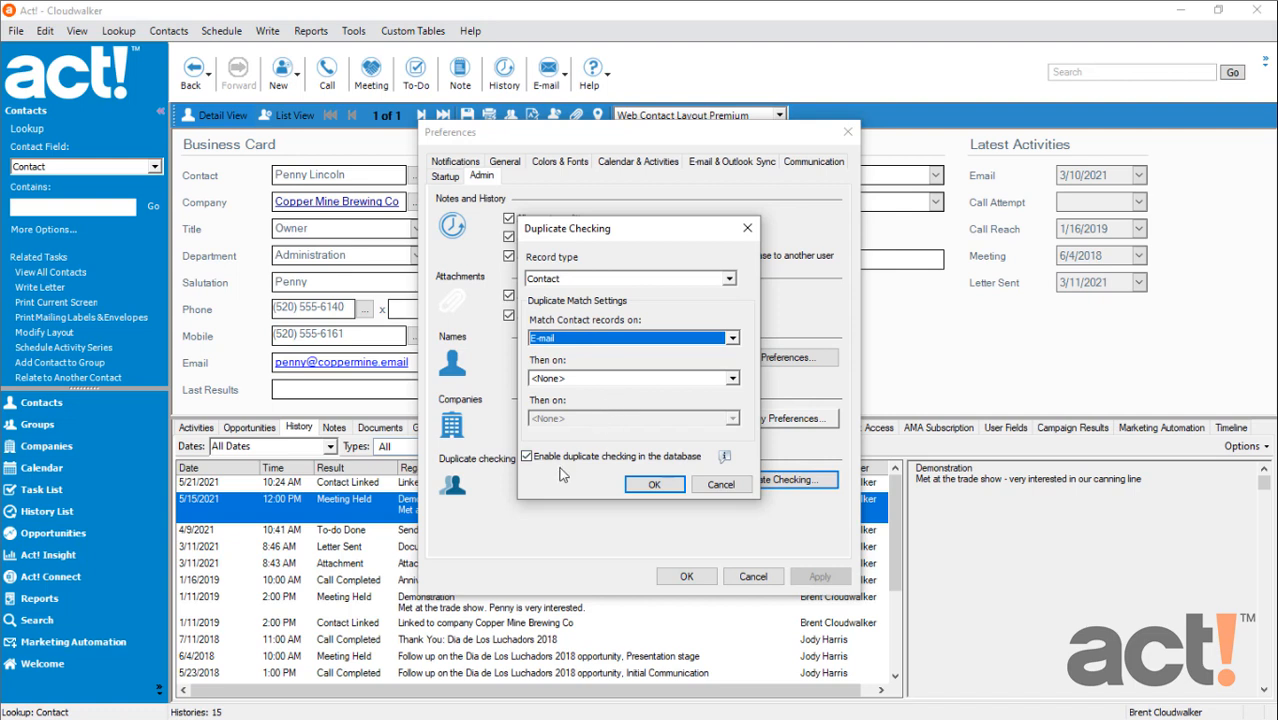
{"action": "left_click", "coordinate": [652, 486]}
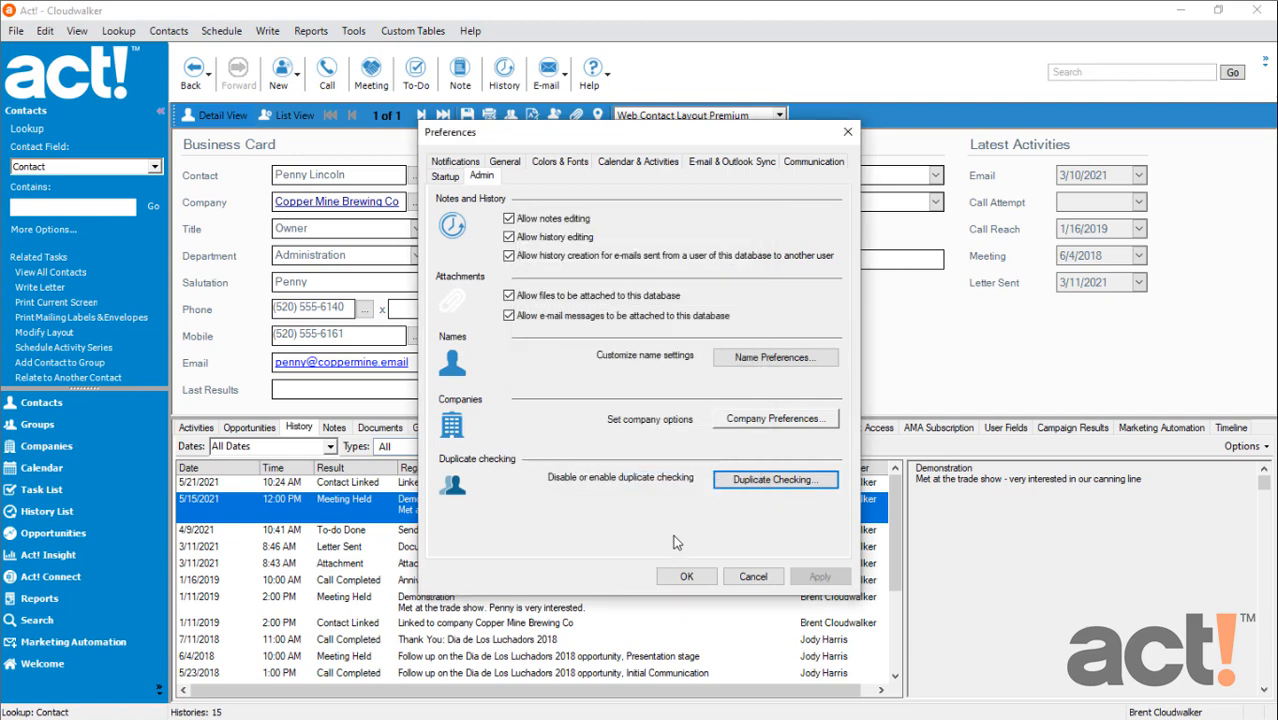
{"action": "left_click", "coordinate": [686, 576]}
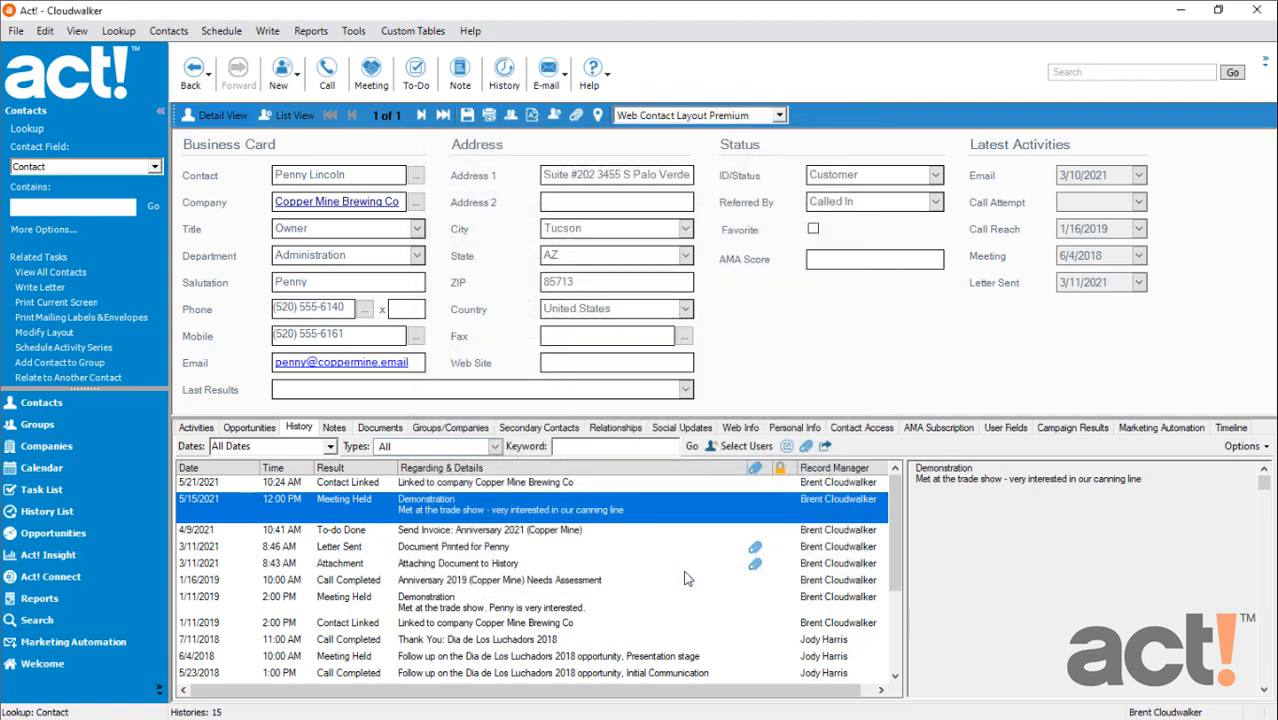